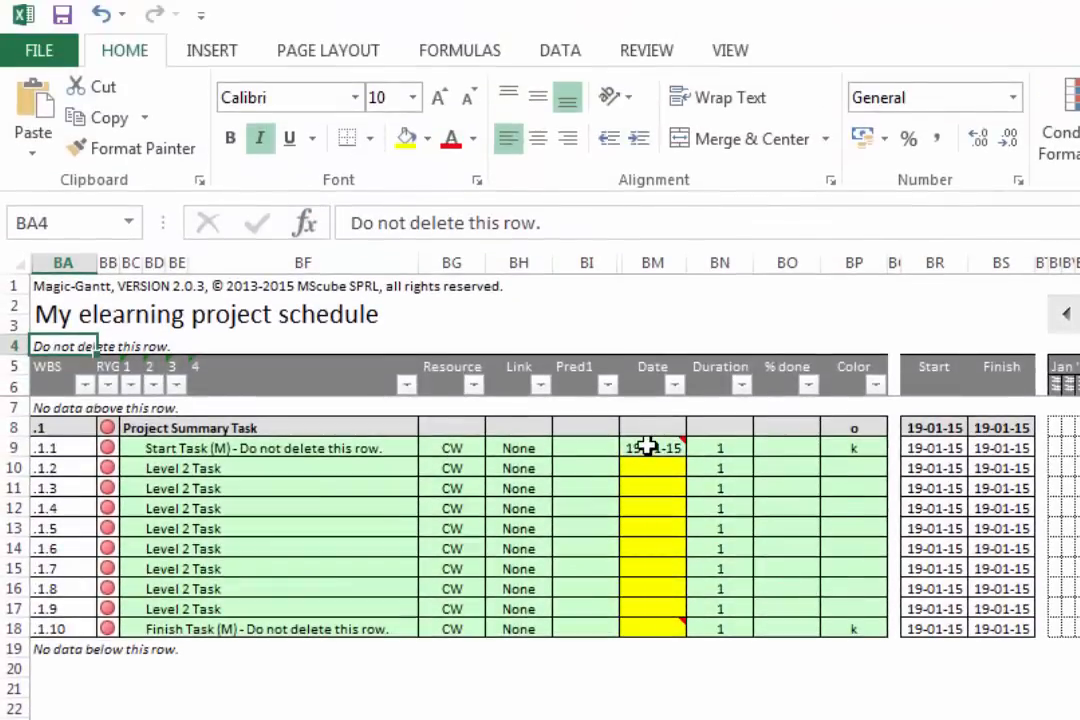
# Set the Start Task's date in the Date column to 2-2-2015.
pyautogui.click(648, 446)
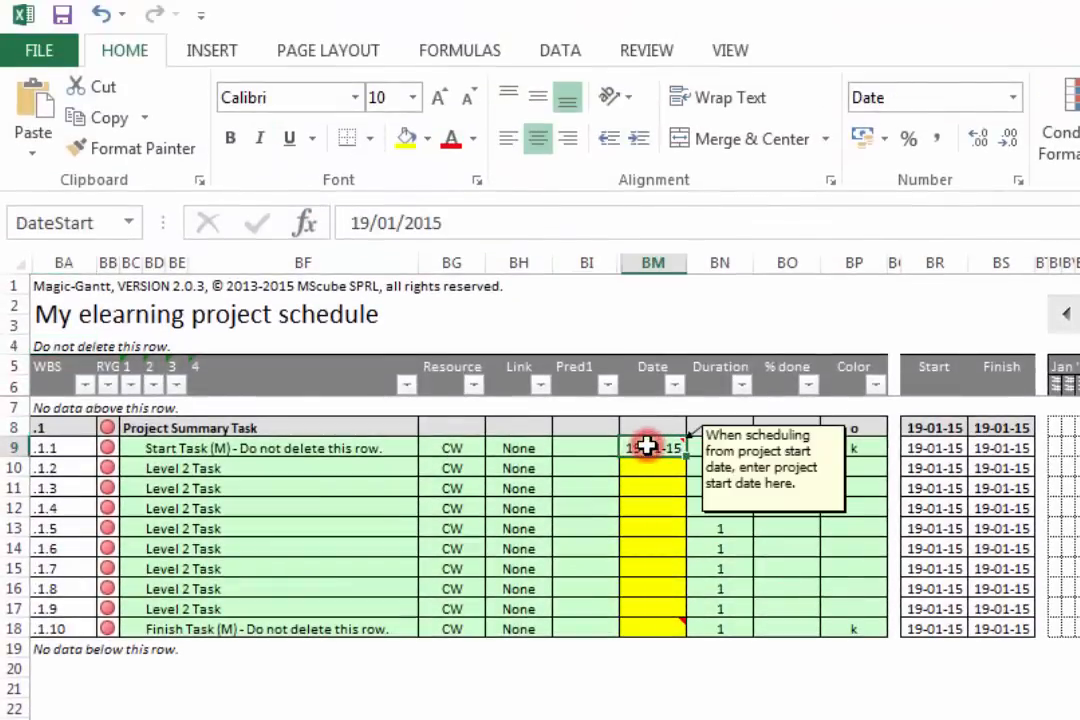
pyautogui.write('2-2')
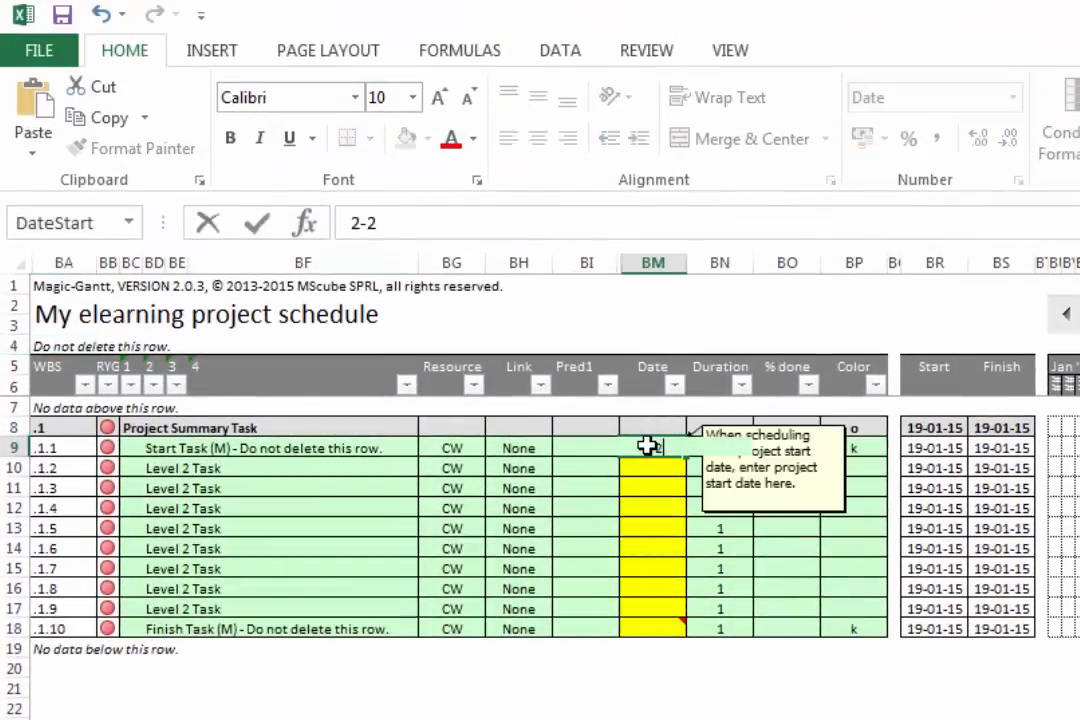
pyautogui.write('-2015')
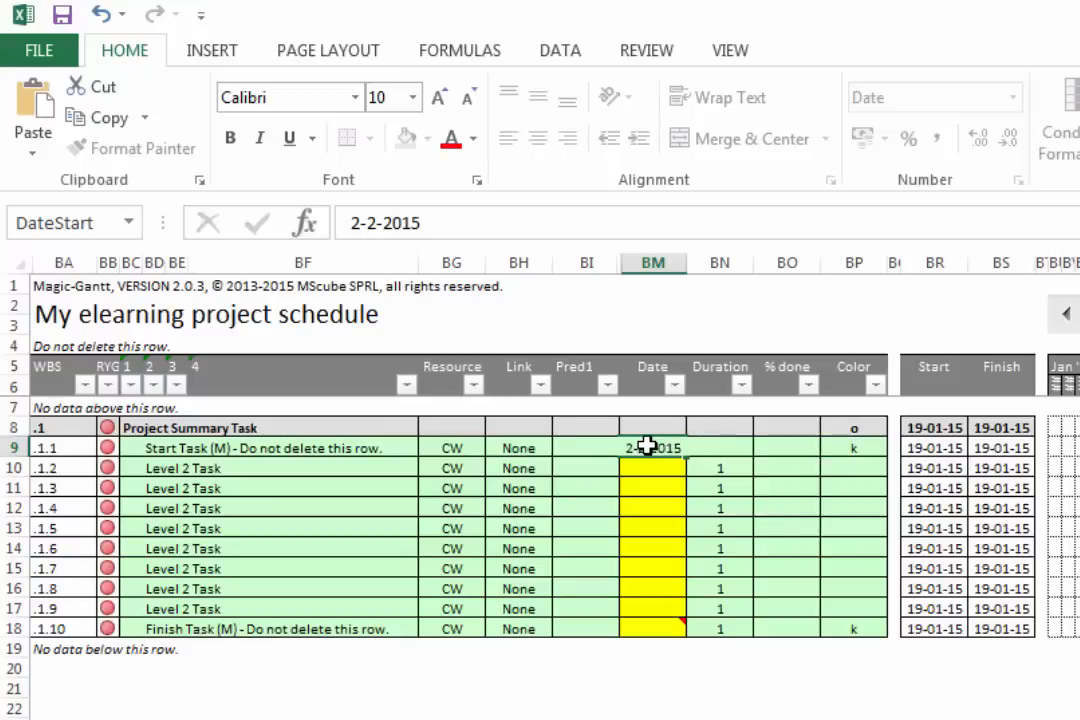
pyautogui.press('Return')
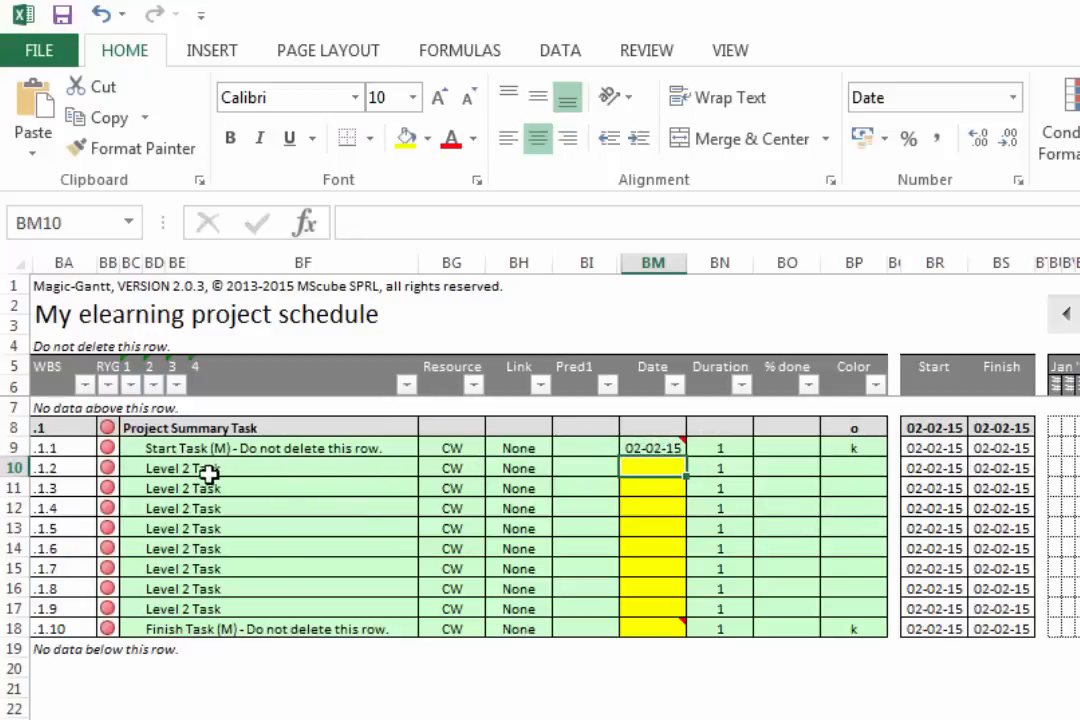
# Rename tasks .1.2 and .1.3 as "Write elearning storyboard" and "Create first draft".
pyautogui.click(154, 467)
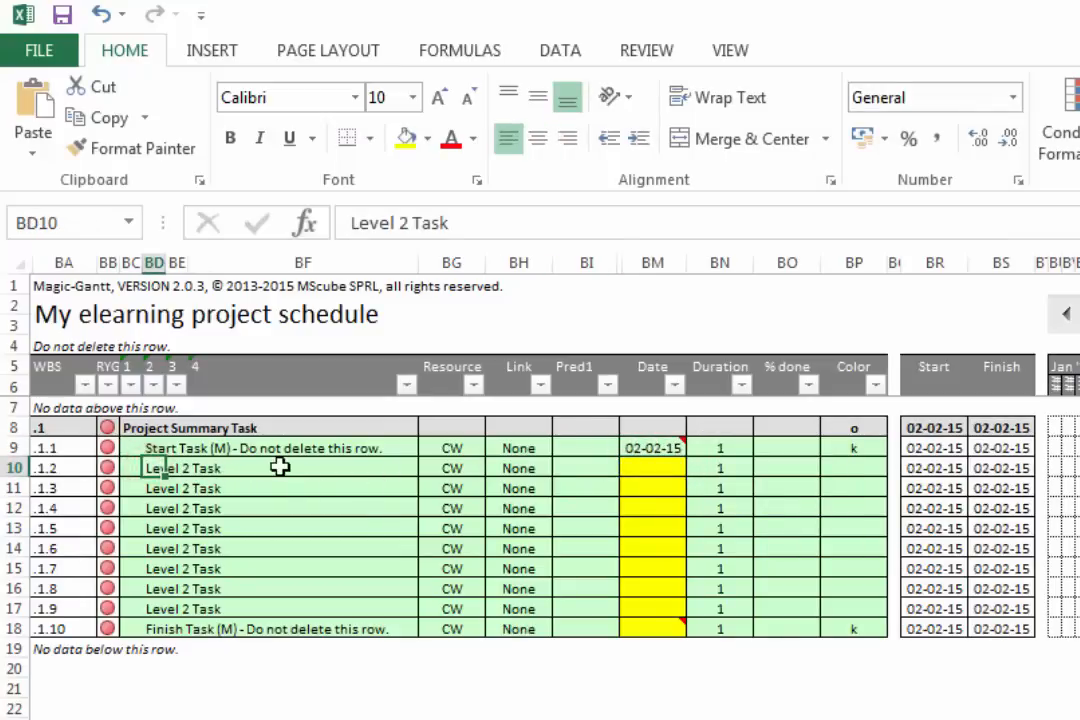
pyautogui.write('Write elearning storyboard')
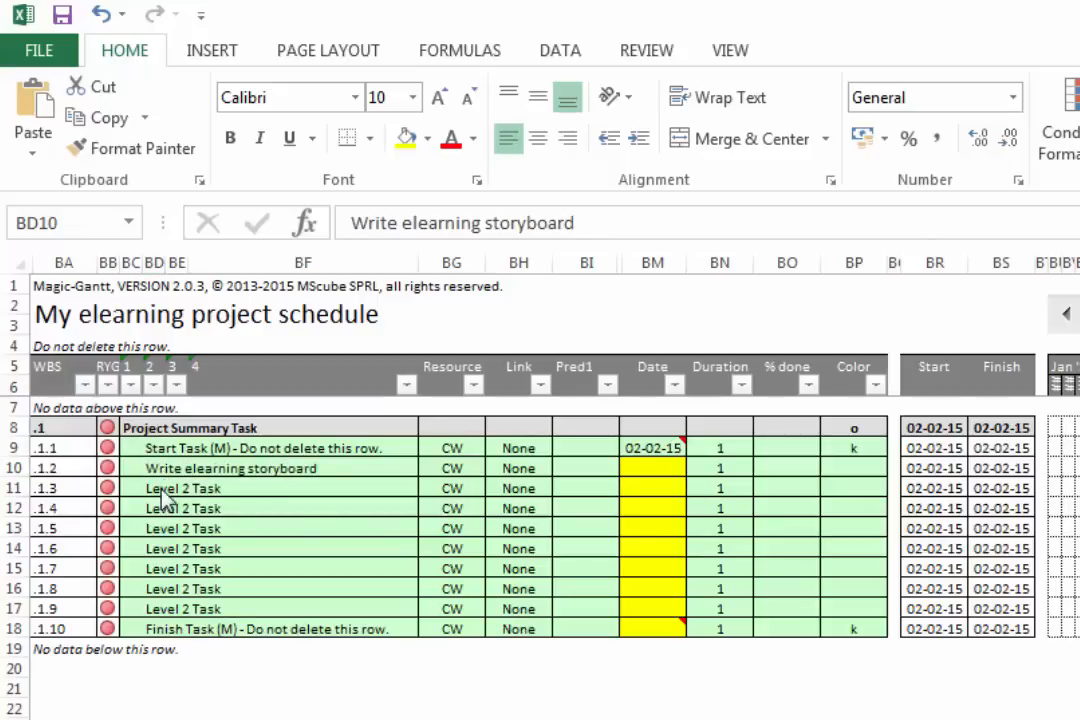
pyautogui.click(148, 487)
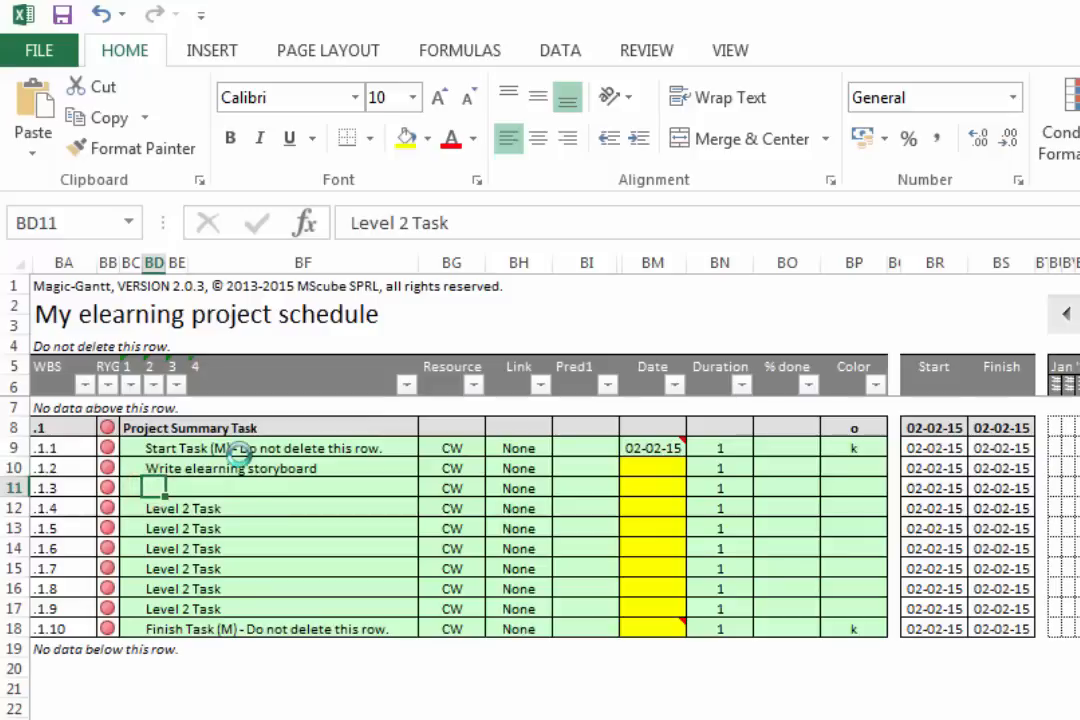
pyautogui.write('Create first draft')
pyautogui.hotkey('alt', 'Tab')
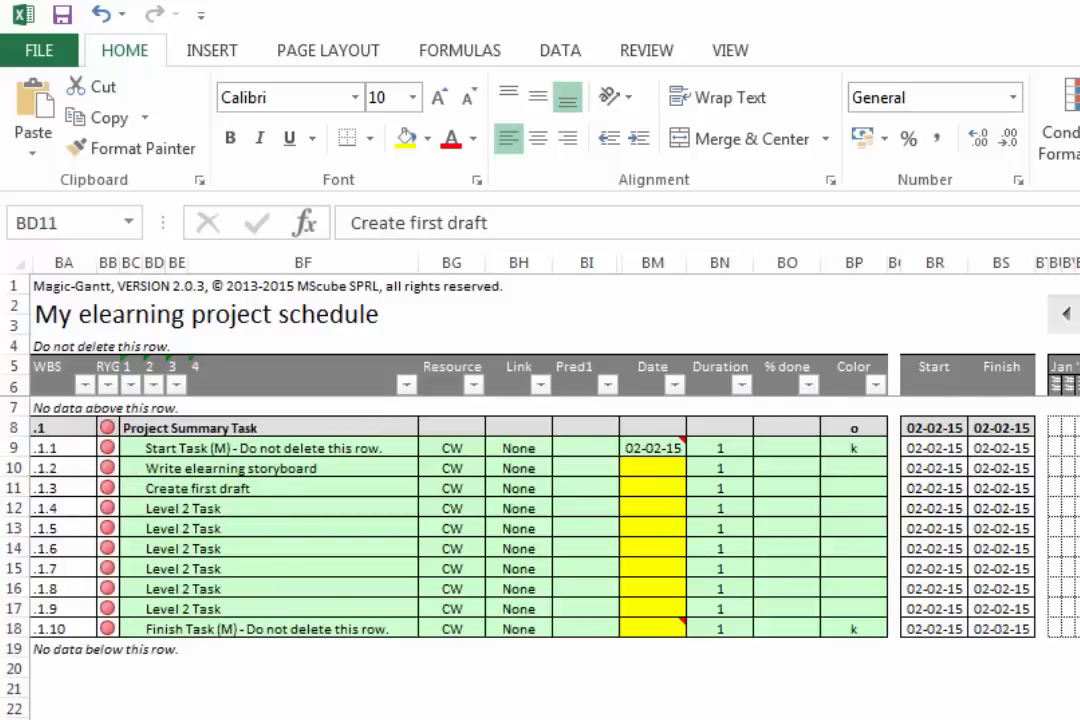
# Rename tasks .1.4 and .1.5 as "Review first draft" and "Make changes".
pyautogui.click(150, 507)
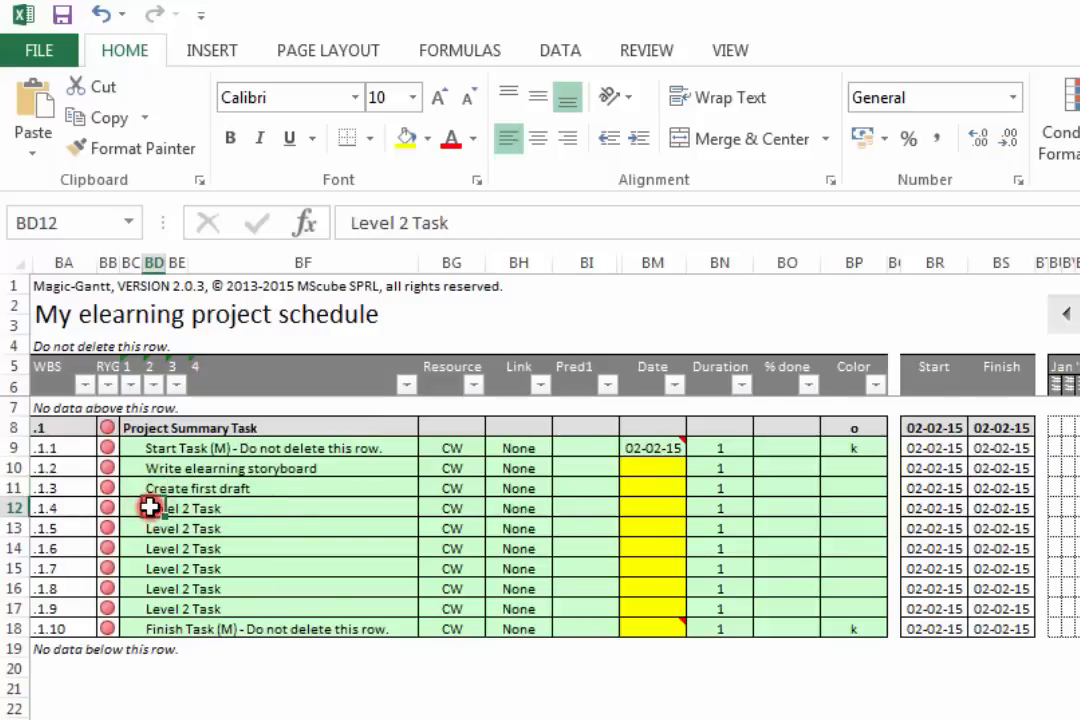
pyautogui.write('Review first draft')
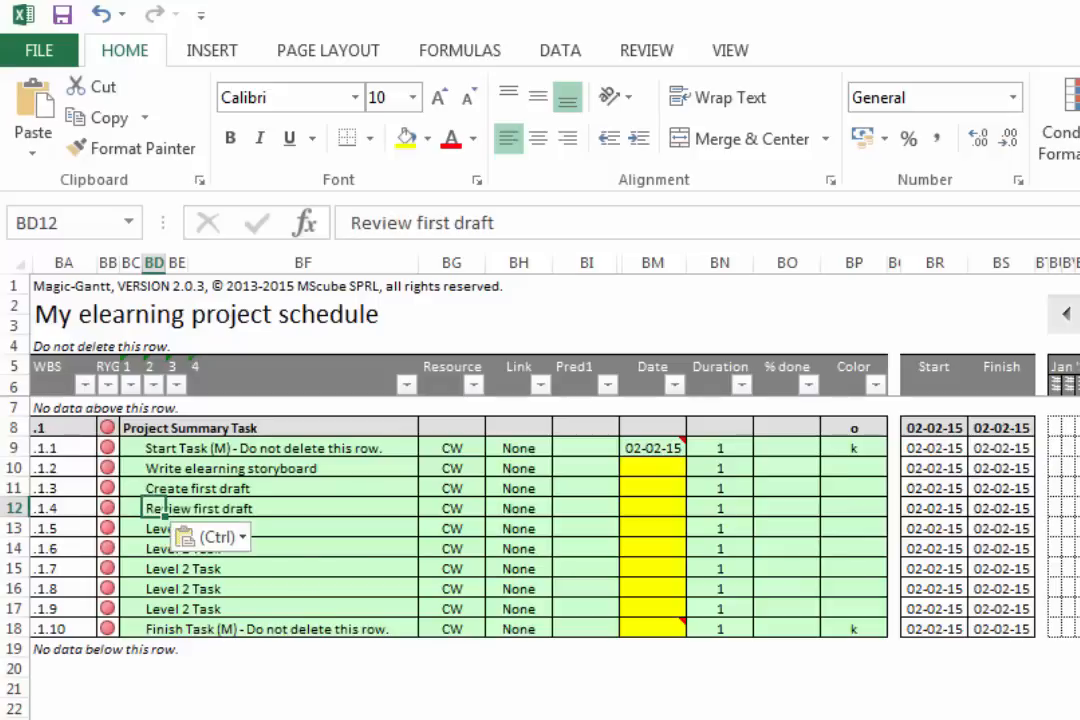
pyautogui.hotkey('alt', 'Tab')
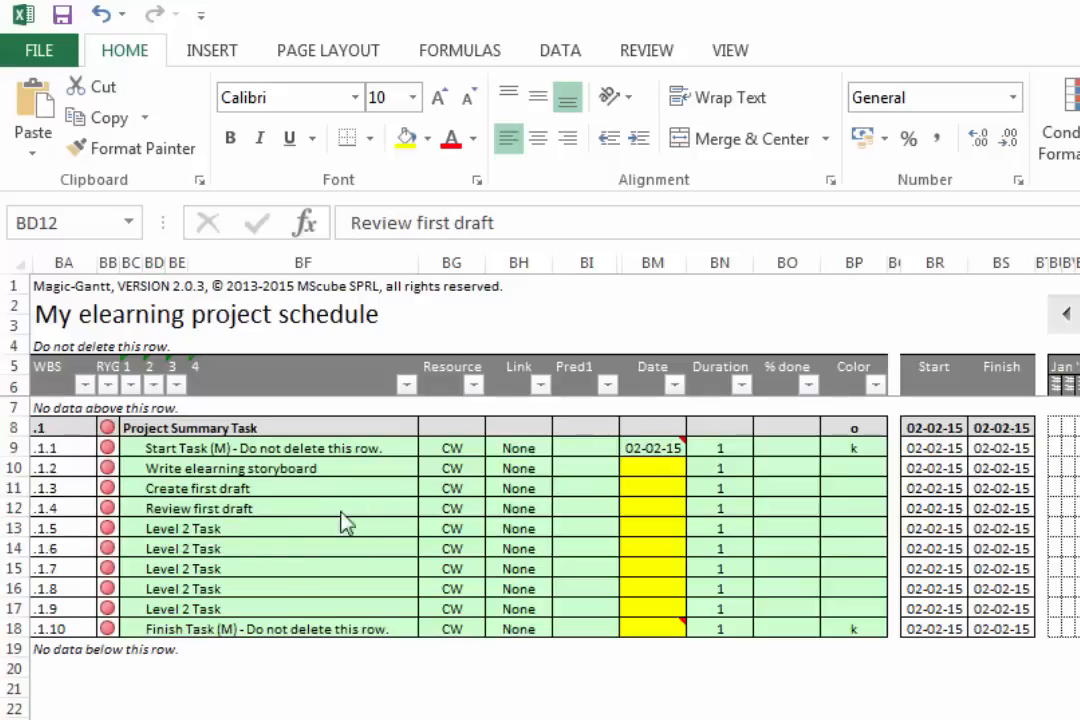
pyautogui.hotkey('alt', 'Tab')
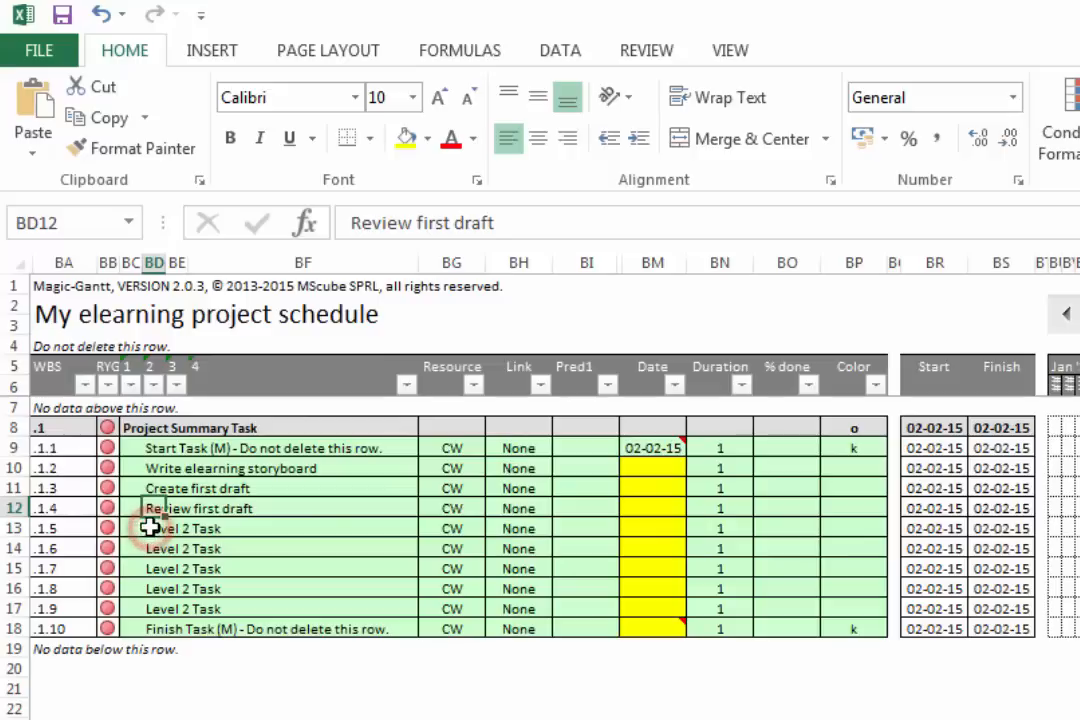
pyautogui.click(150, 528)
pyautogui.write('Make changes')
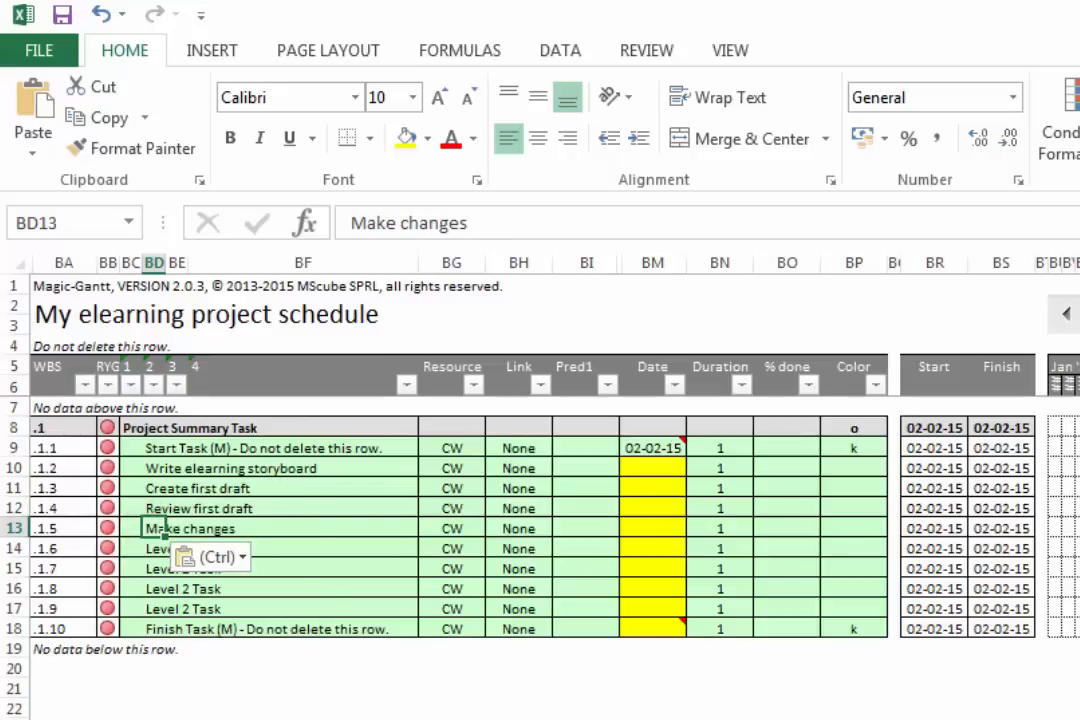
pyautogui.hotkey('alt', 'Tab')
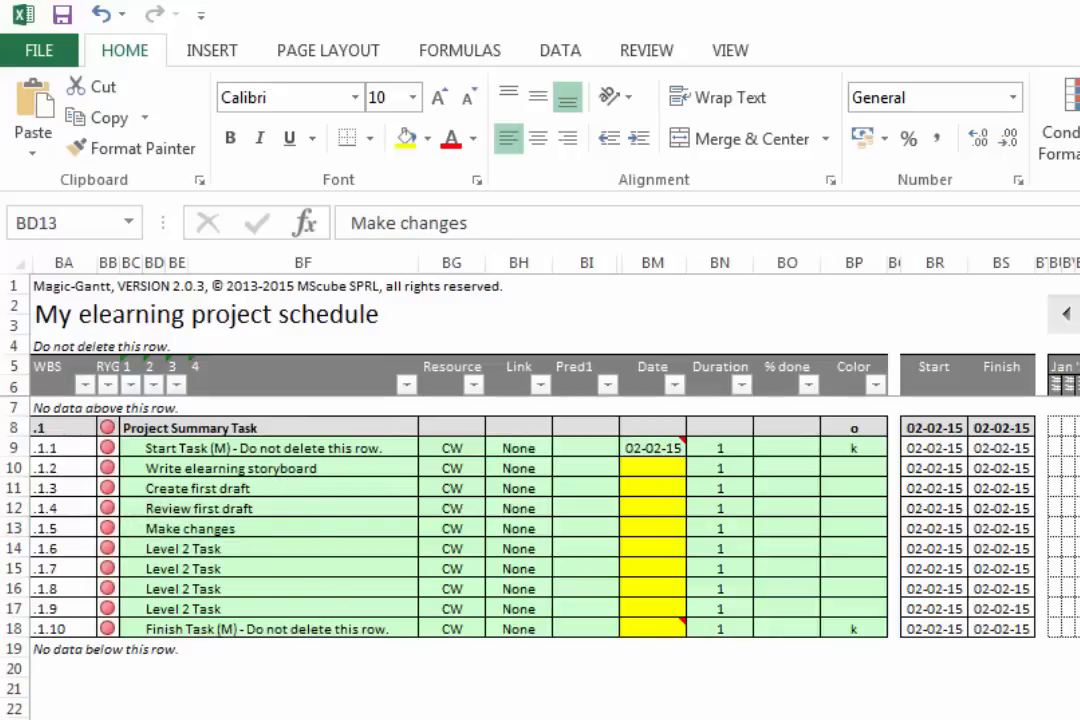
# Rename tasks .1.6 and .1.7 as "Check quality" and "Publish".
pyautogui.click(150, 548)
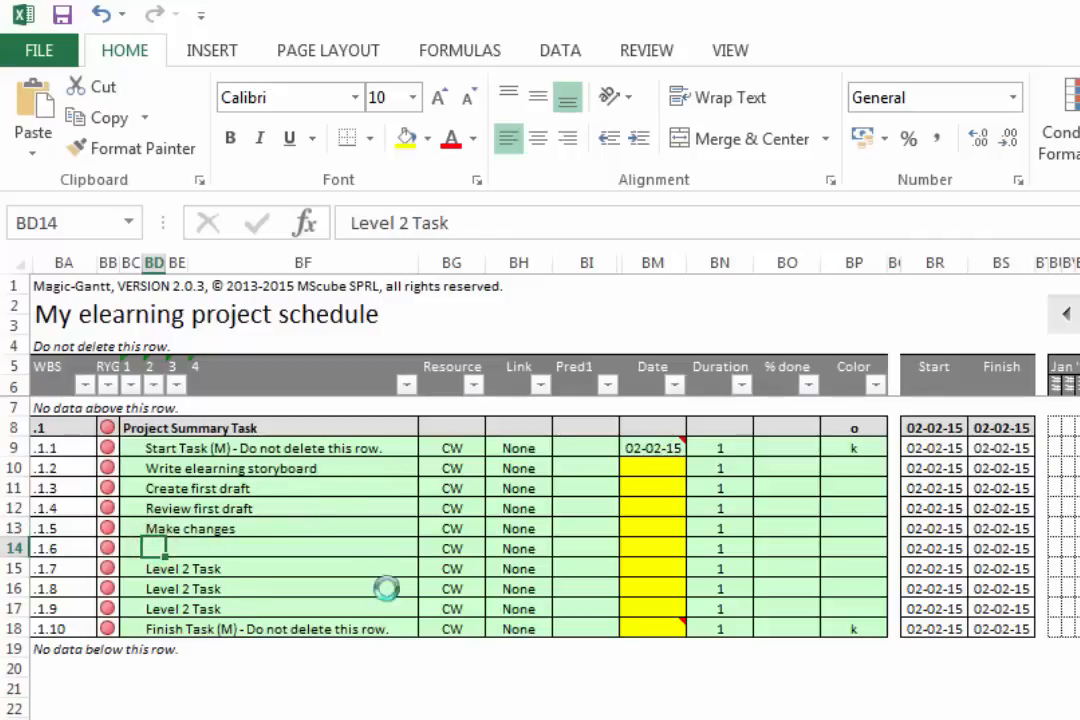
pyautogui.write('Check quality')
pyautogui.hotkey('alt', 'Tab')
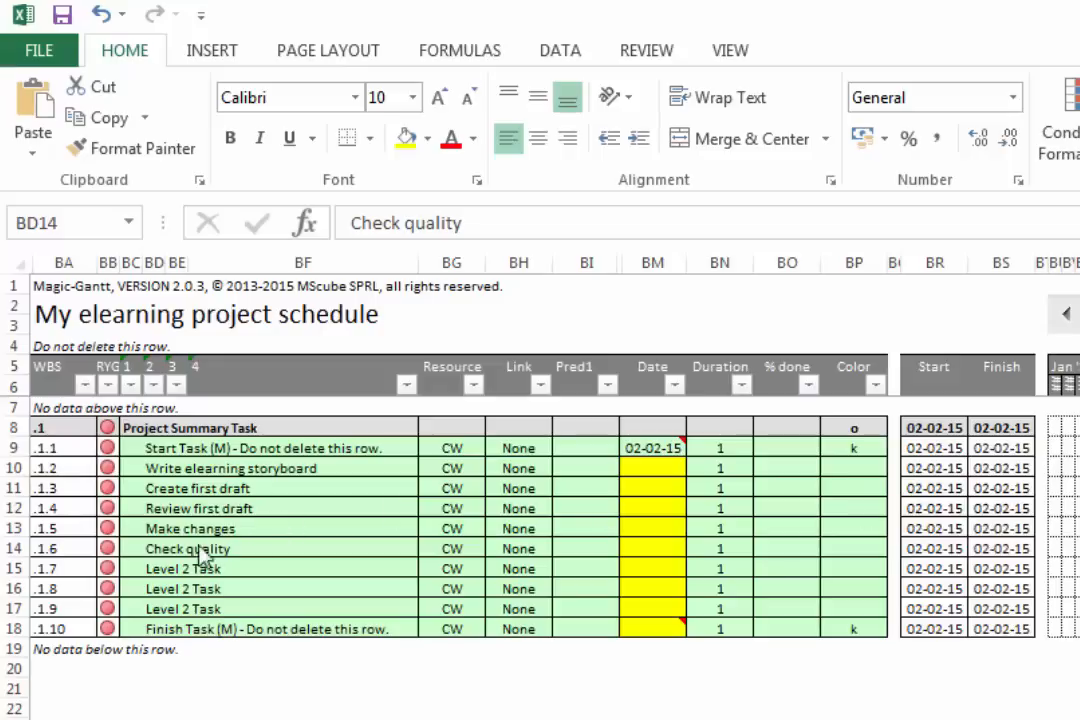
pyautogui.click(150, 568)
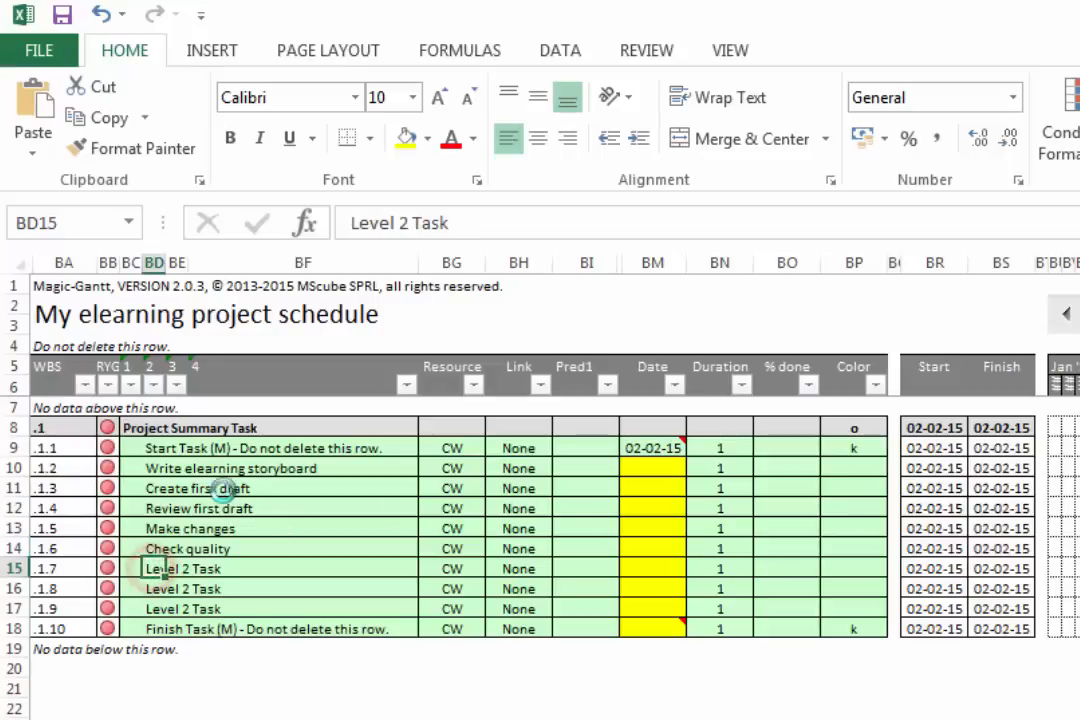
pyautogui.write('Publish')
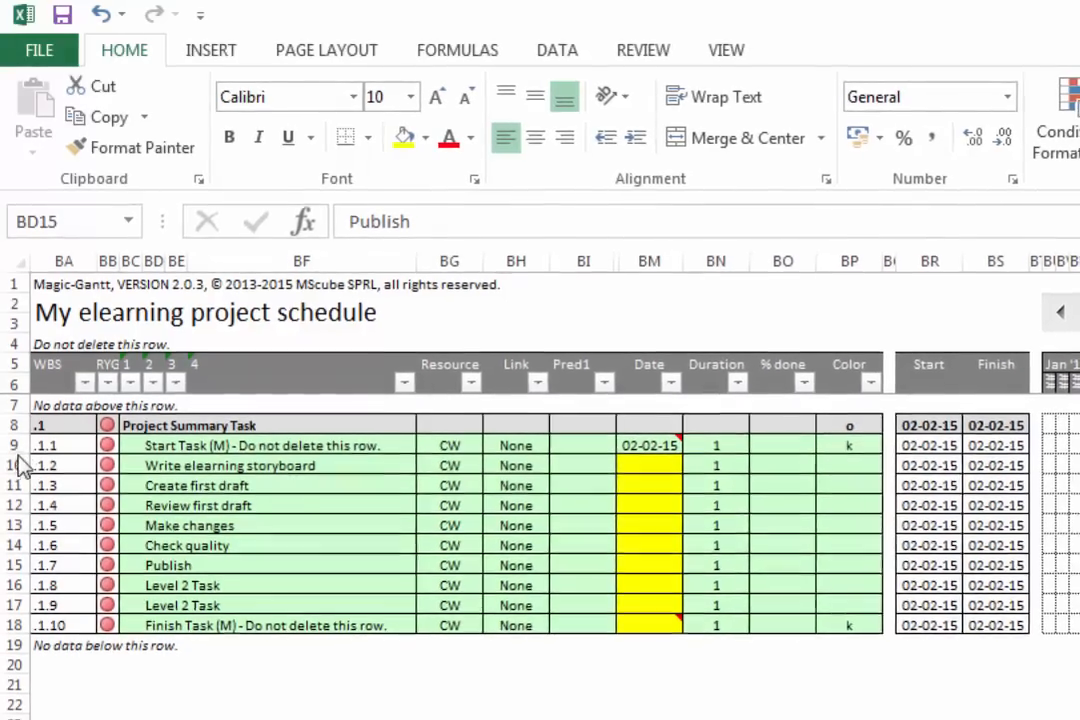
# Insert a copy of the "Write elearning storyboard" row directly below it and rename the copied task "Define layout".
pyautogui.click(15, 468)
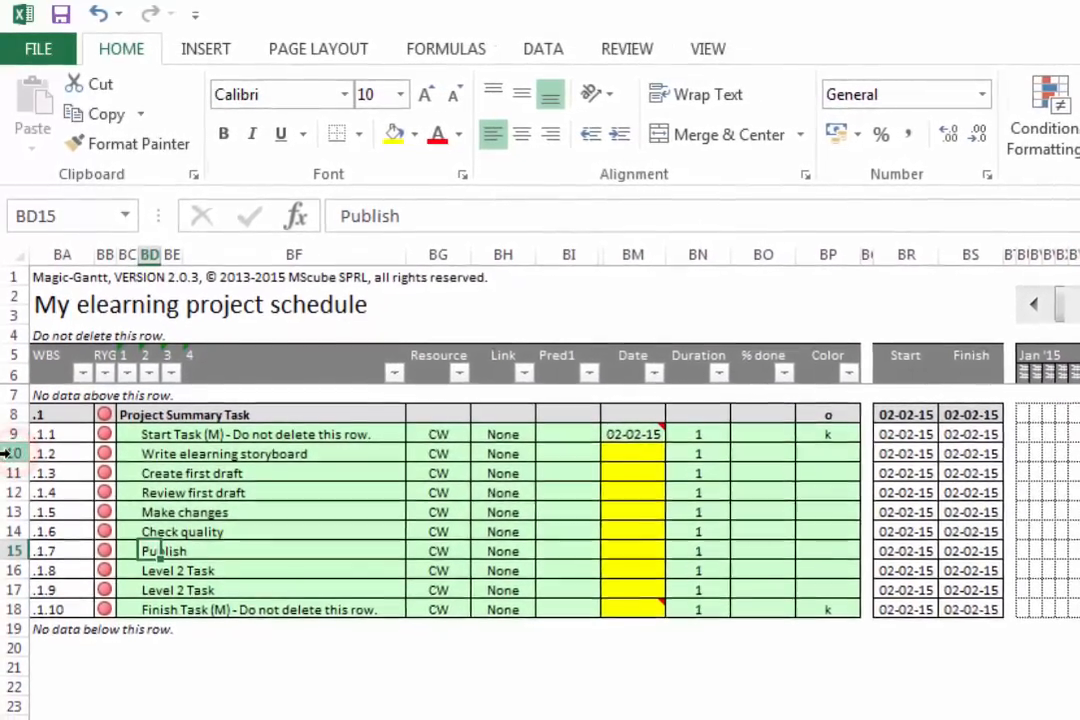
pyautogui.rightClick(10, 445)
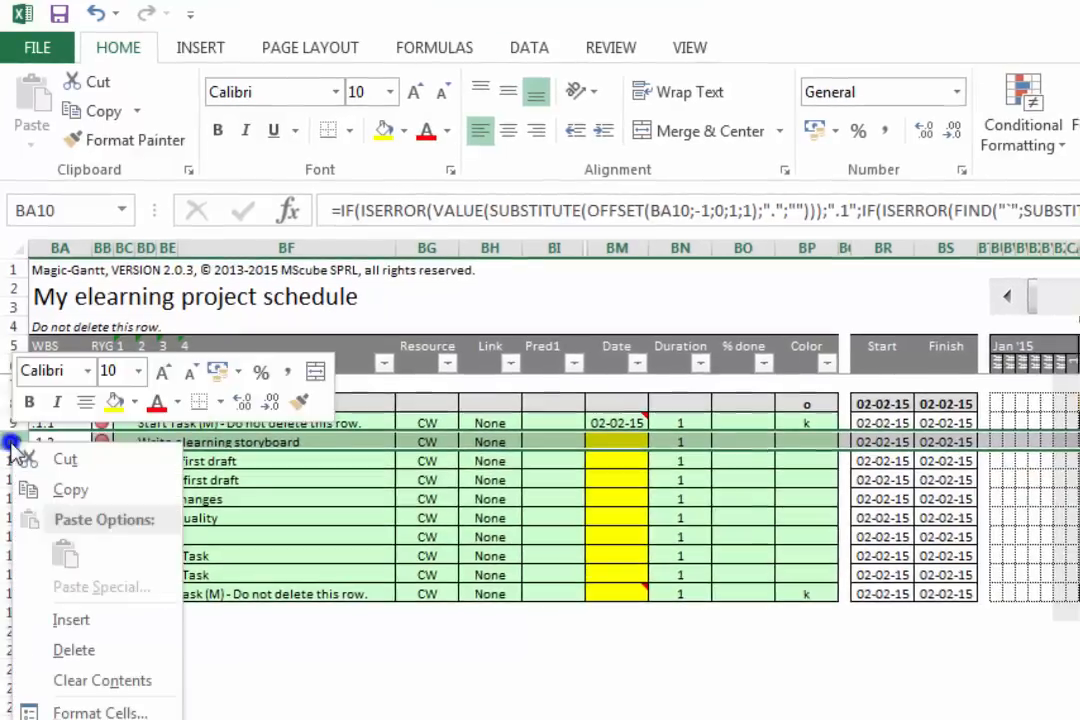
pyautogui.click(62, 485)
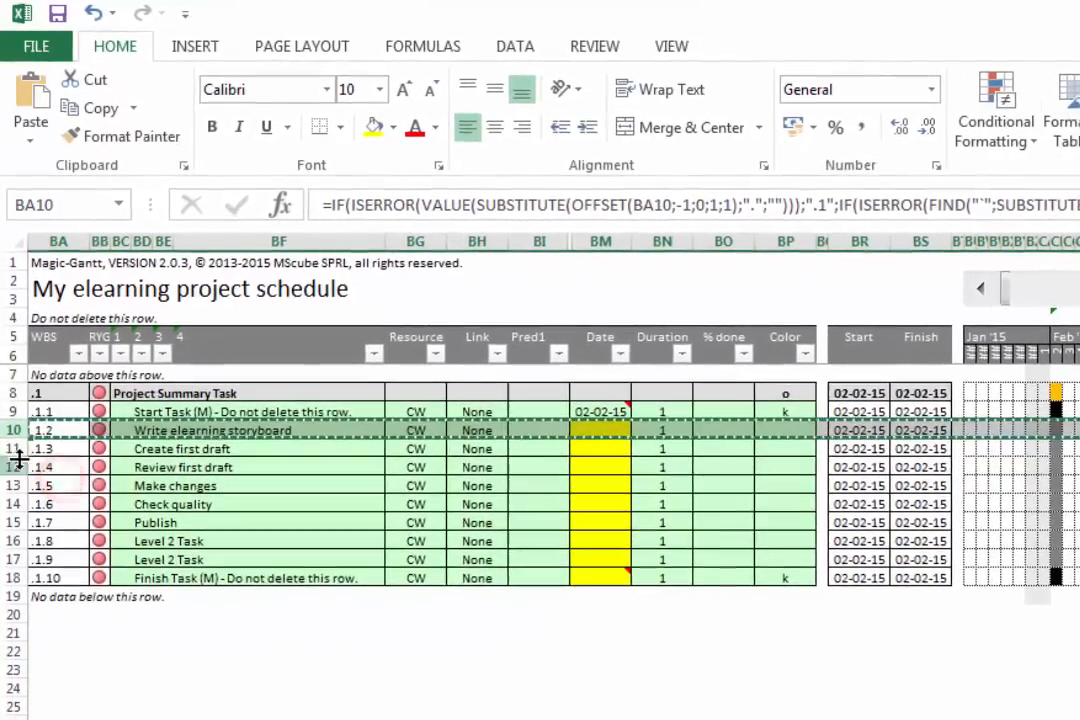
pyautogui.click(14, 451)
pyautogui.rightClick(16, 439)
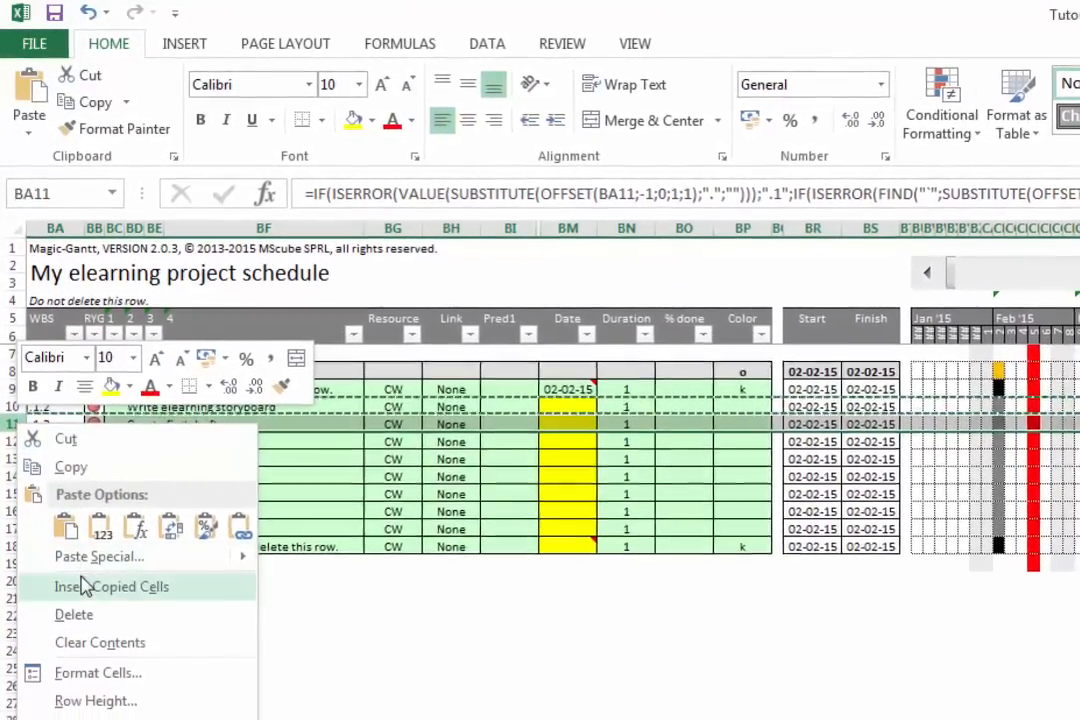
pyautogui.click(78, 576)
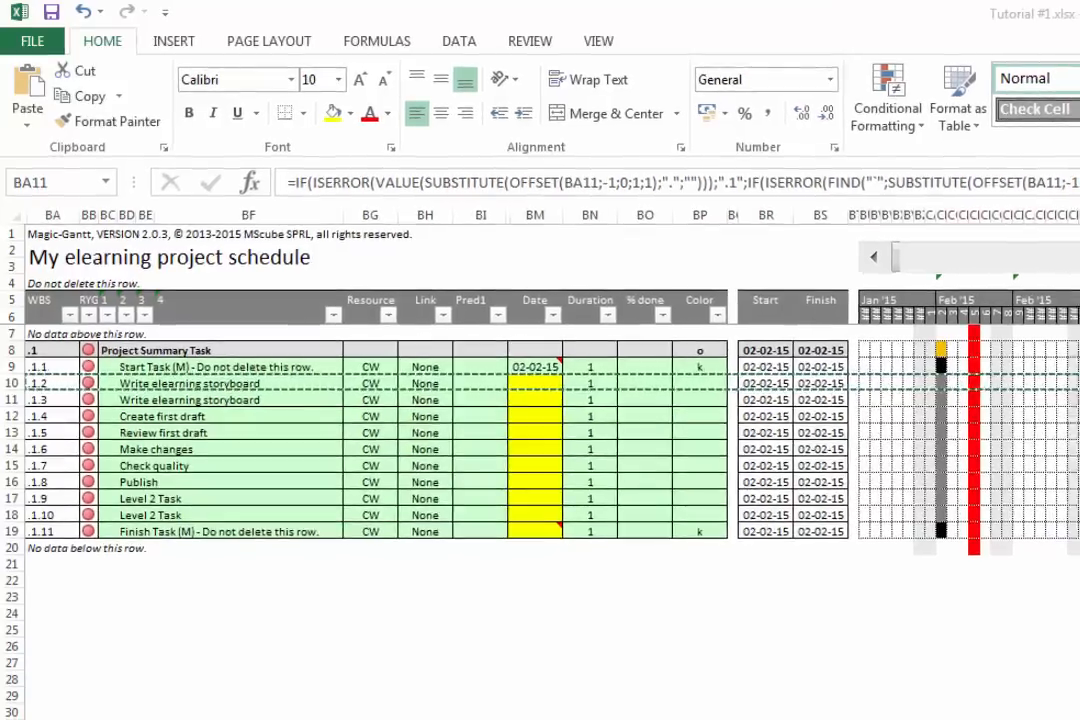
pyautogui.click(493, 8)
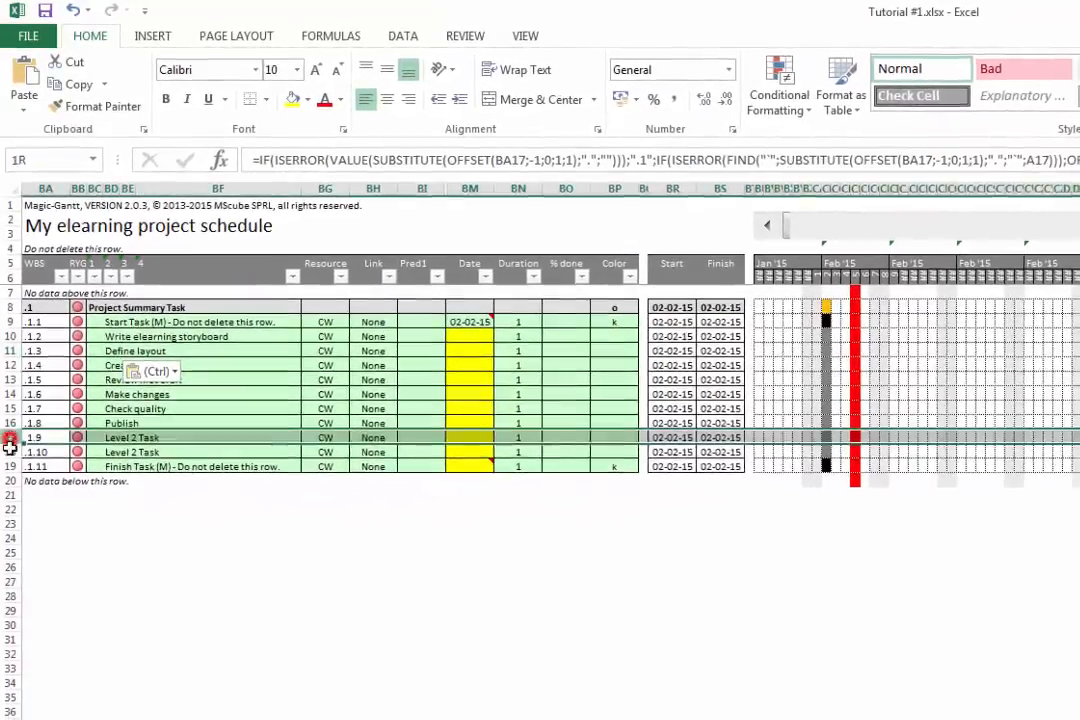
# Delete the two unused "Level 2 Task" rows, 17 and 18, above the Finish Task.
pyautogui.rightClick(8, 443)
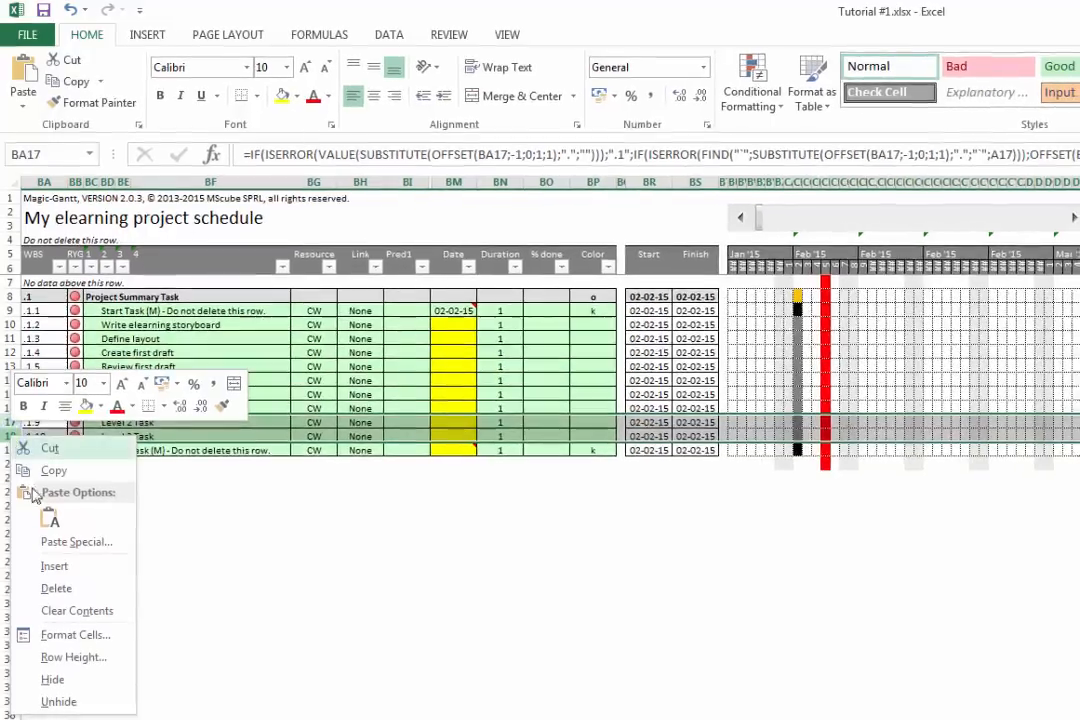
pyautogui.click(70, 597)
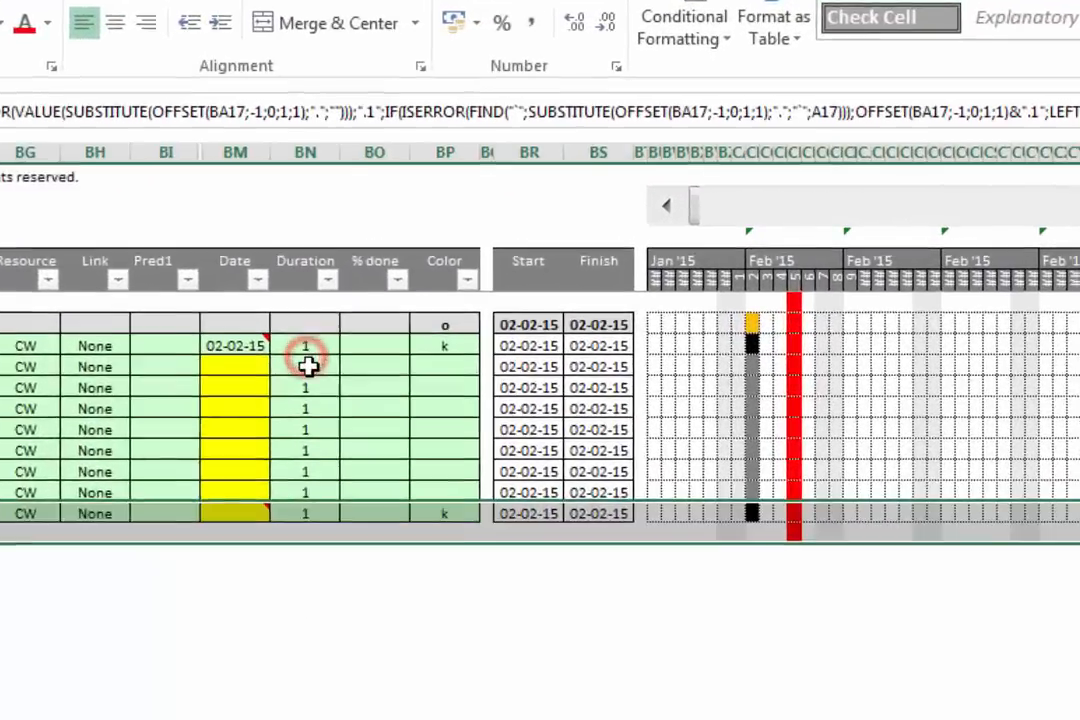
# Set the durations of Write elearning storyboard, Define layout and Create first draft to 2, 3 and 5.
pyautogui.click(308, 366)
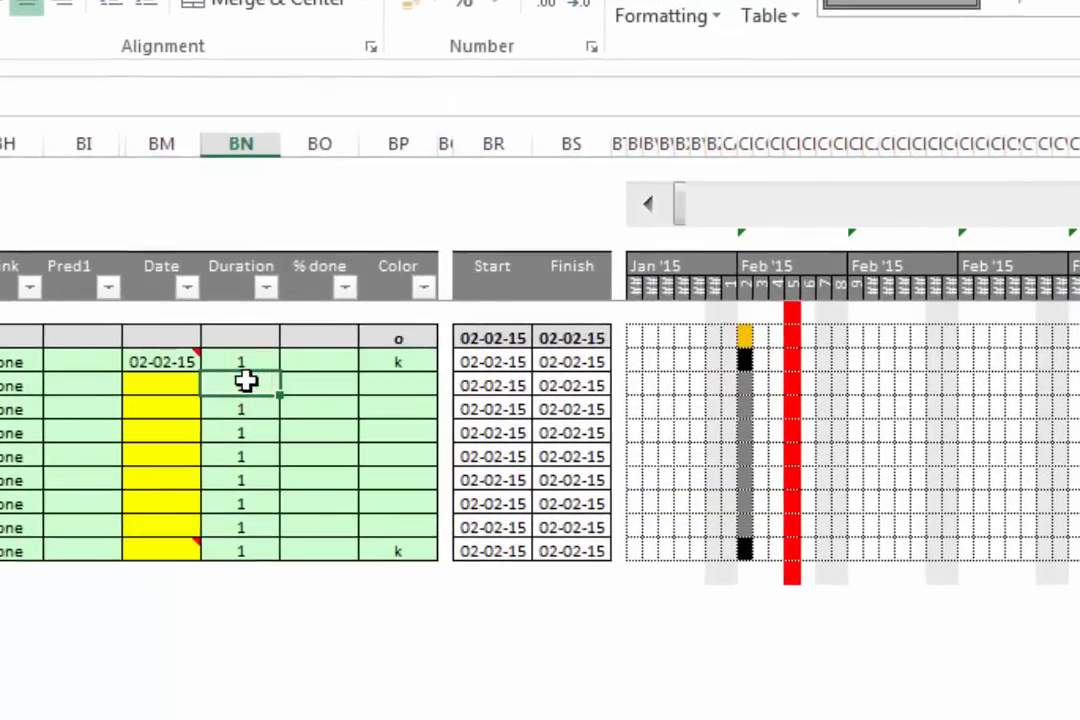
pyautogui.doubleClick(246, 381)
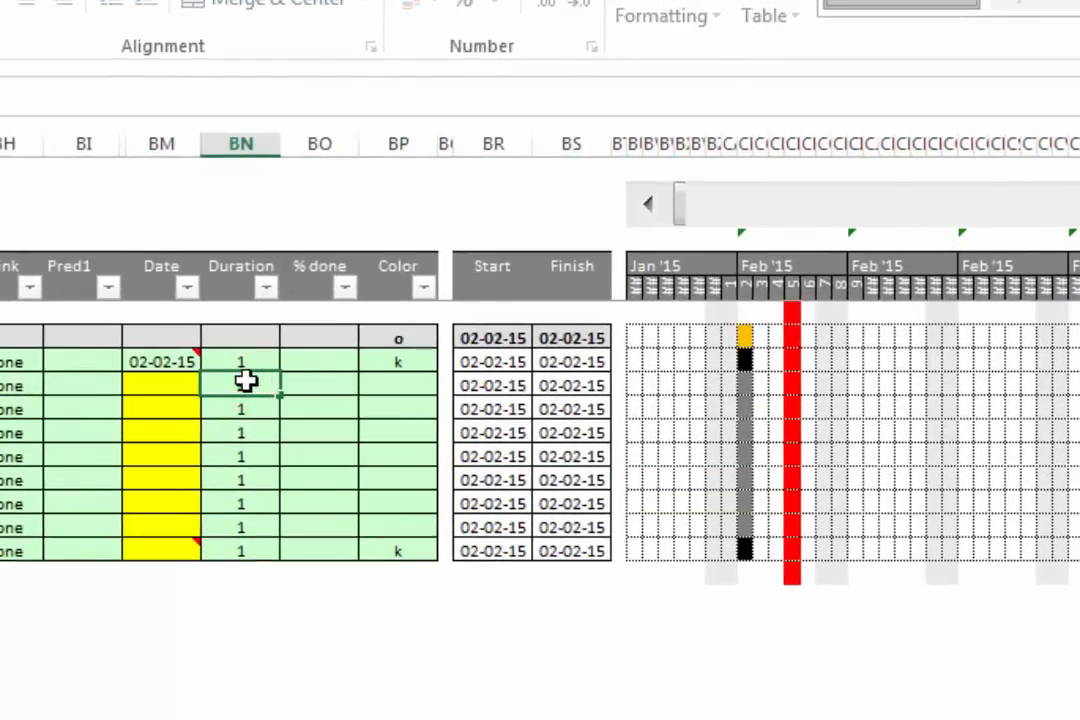
pyautogui.write('2')
pyautogui.press('Return')
pyautogui.write('3')
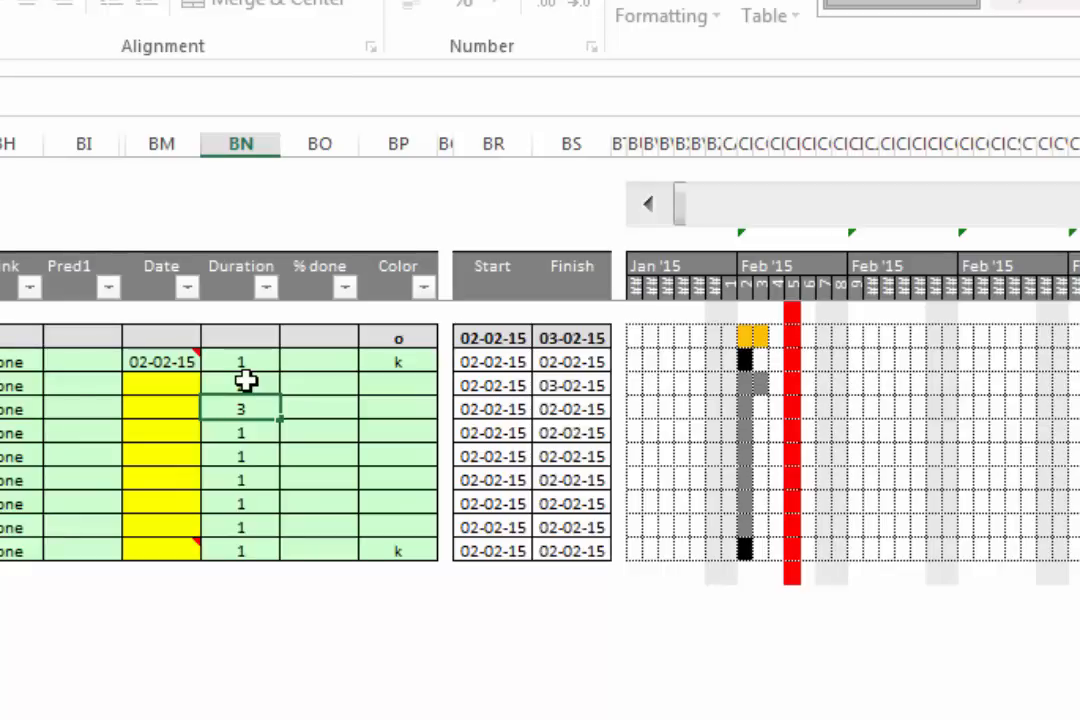
pyautogui.press('Return')
pyautogui.write('5')
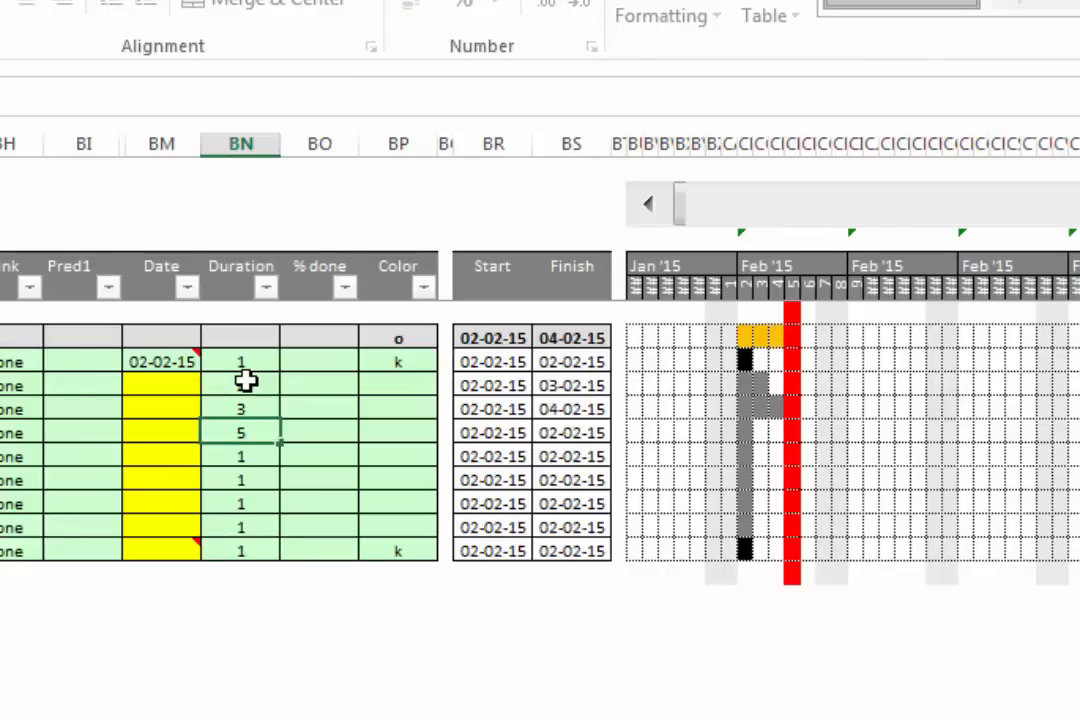
pyautogui.press('Return')
# Set the durations of Review first draft, Make changes and Publish to 2 each.
pyautogui.write('2')
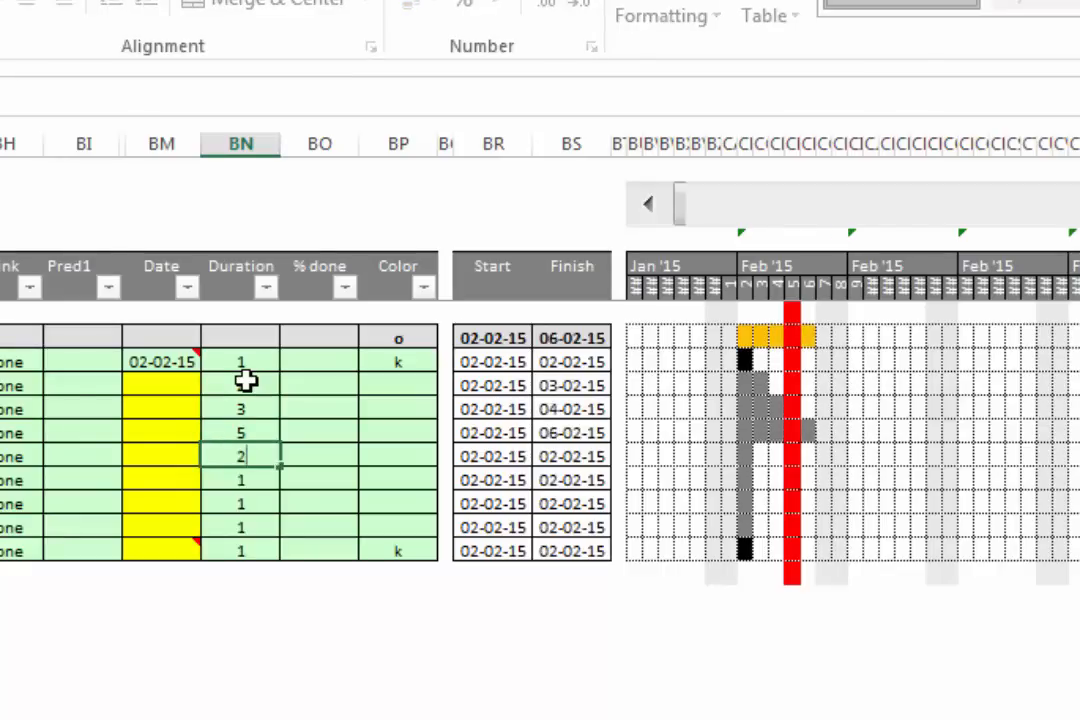
pyautogui.press('Return')
pyautogui.write('2')
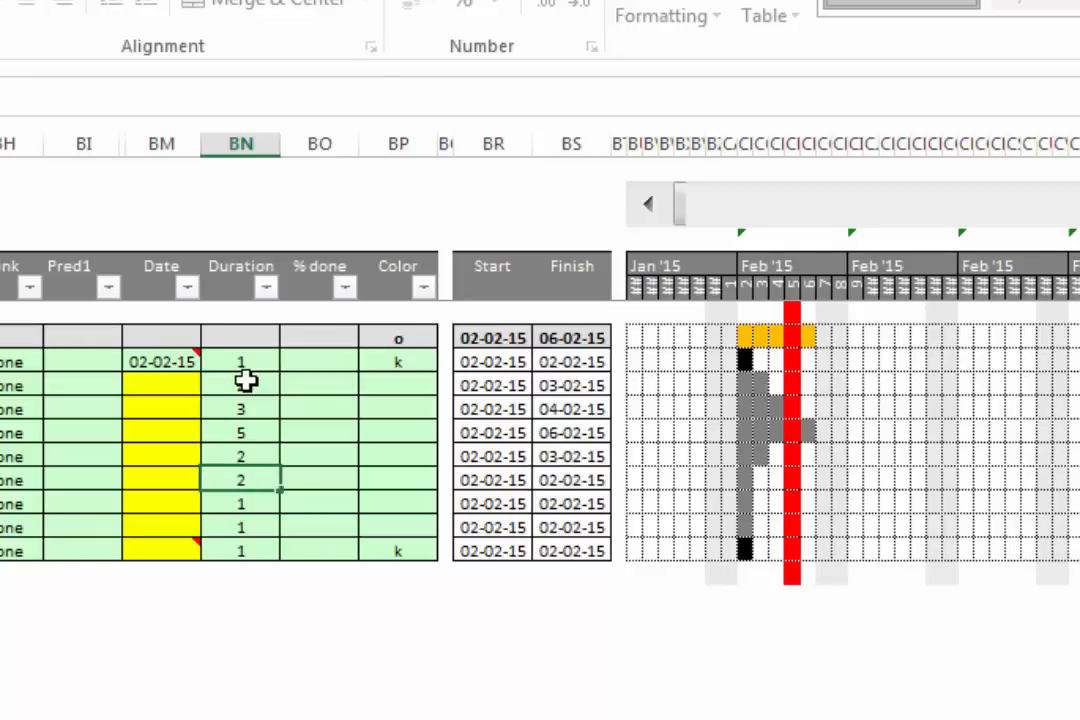
pyautogui.press('Return')
pyautogui.press('Return')
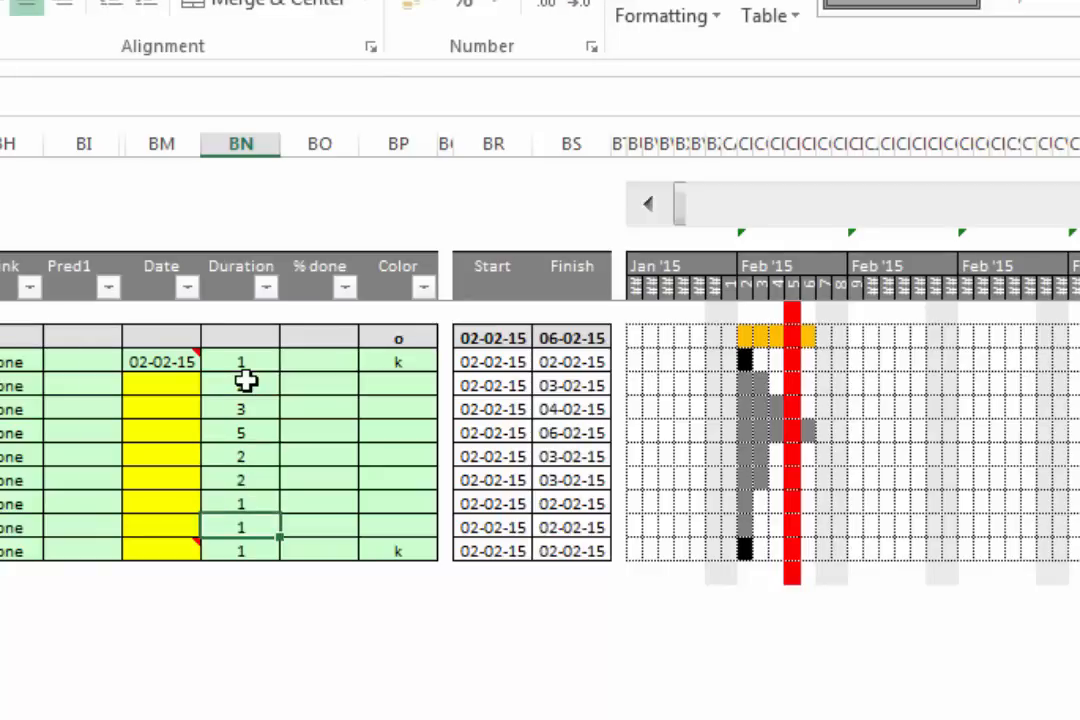
pyautogui.write('2')
pyautogui.press('Return')
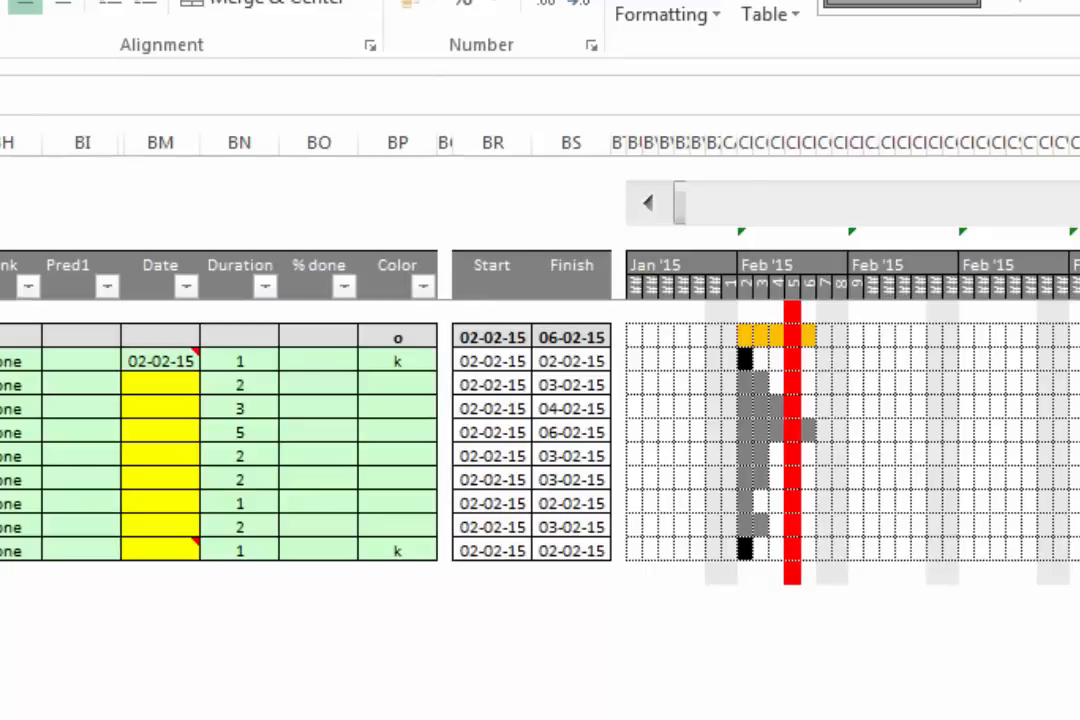
# Set the date of the Write elearning storyboard task to 6-2-2015.
pyautogui.click(158, 383)
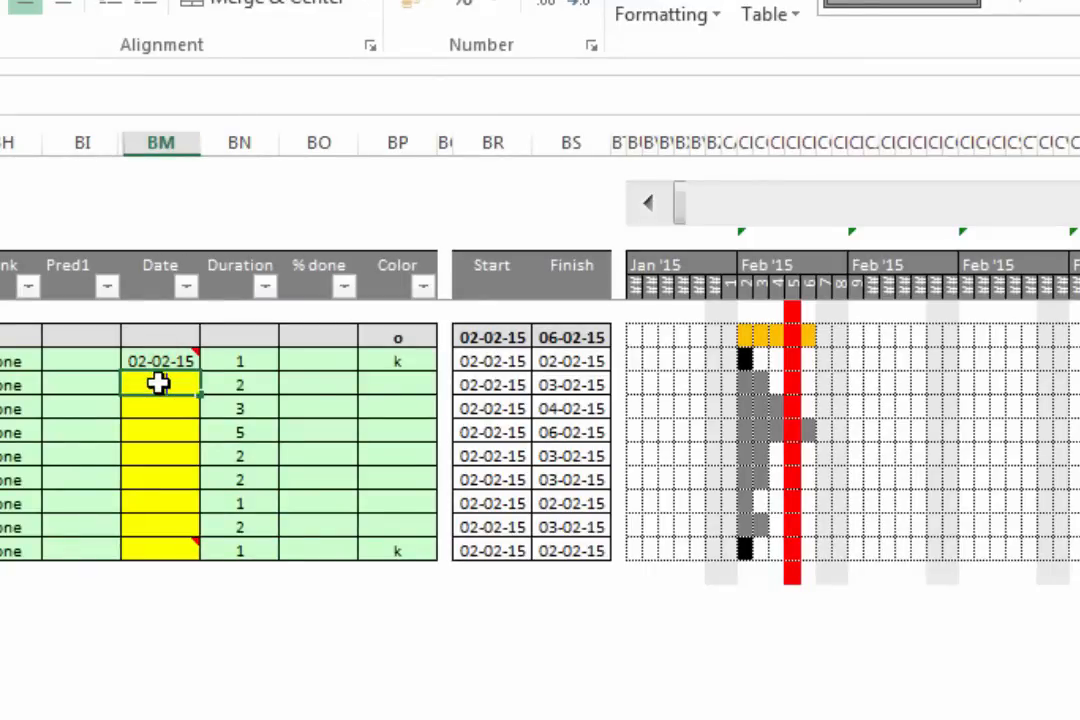
pyautogui.press('F2')
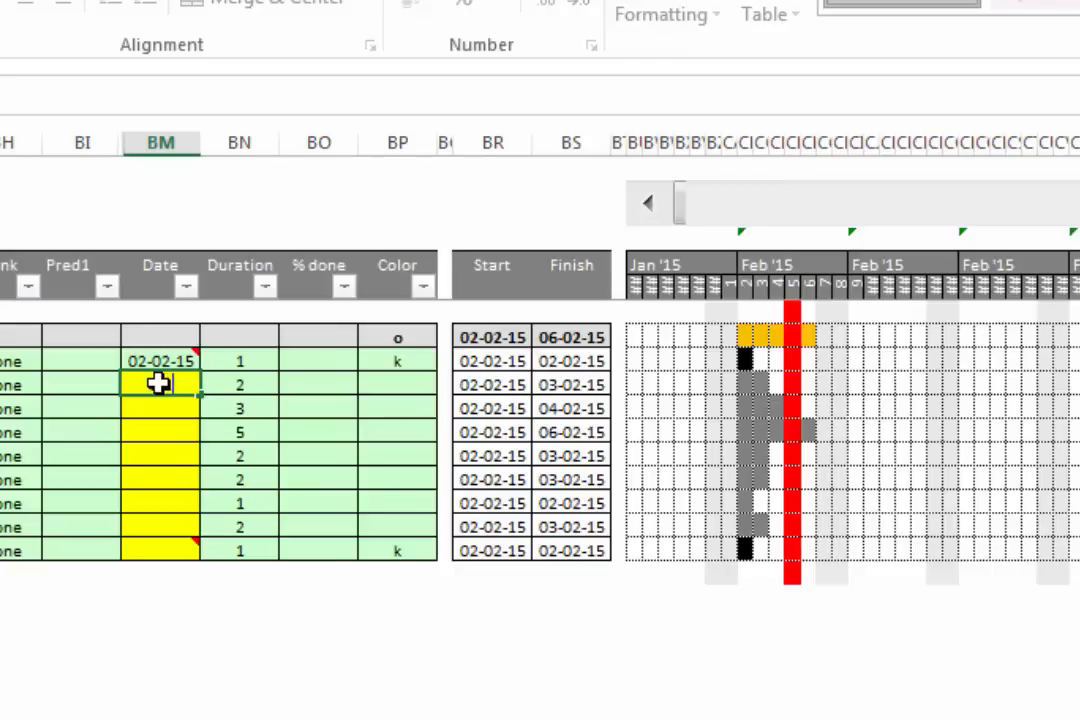
pyautogui.write('6-2-2015')
pyautogui.press('Return')
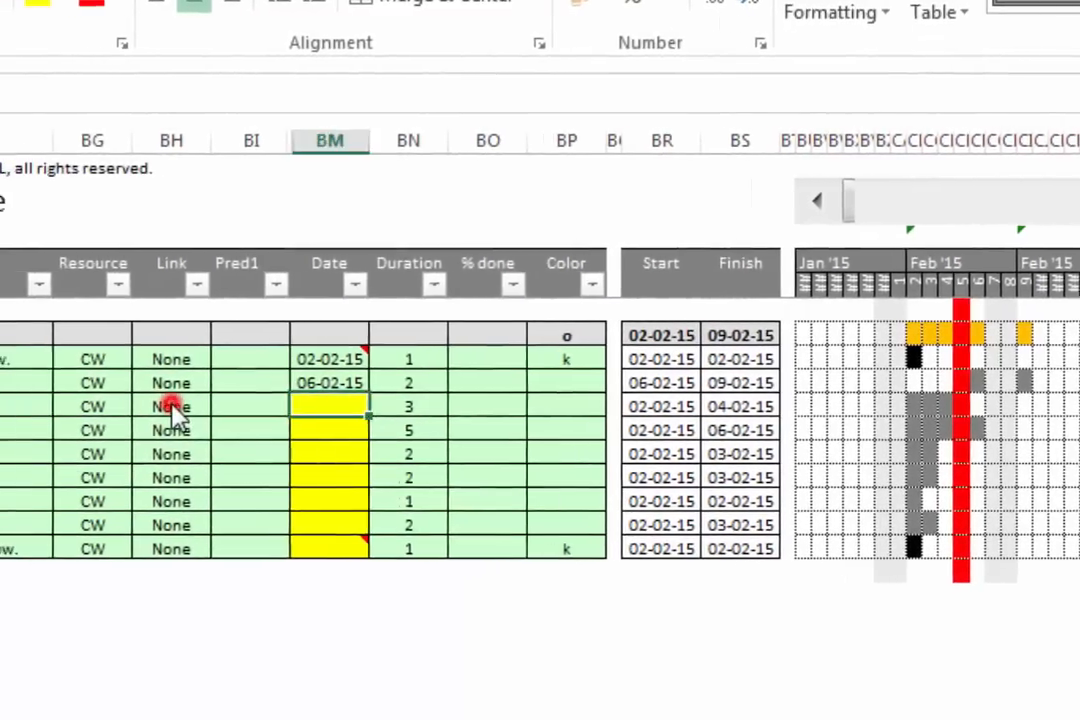
# Set the Define layout task's link to FS and its Pred1 to =BA10, the WBS of Write elearning storyboard.
pyautogui.click(180, 406)
pyautogui.click(222, 405)
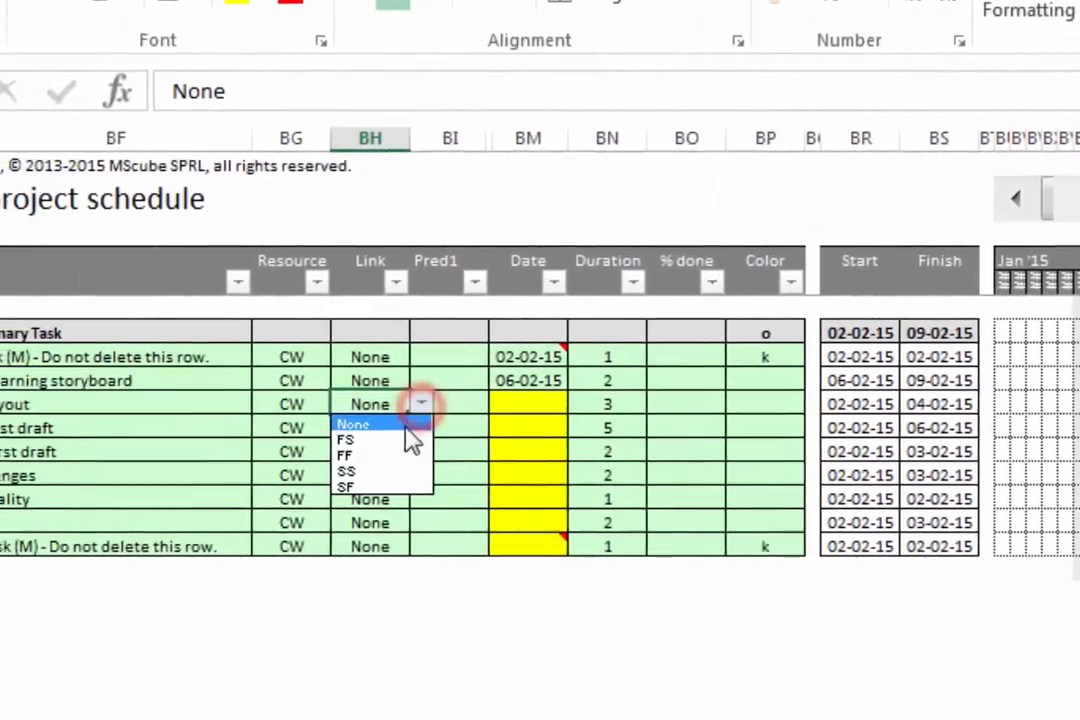
pyautogui.click(410, 440)
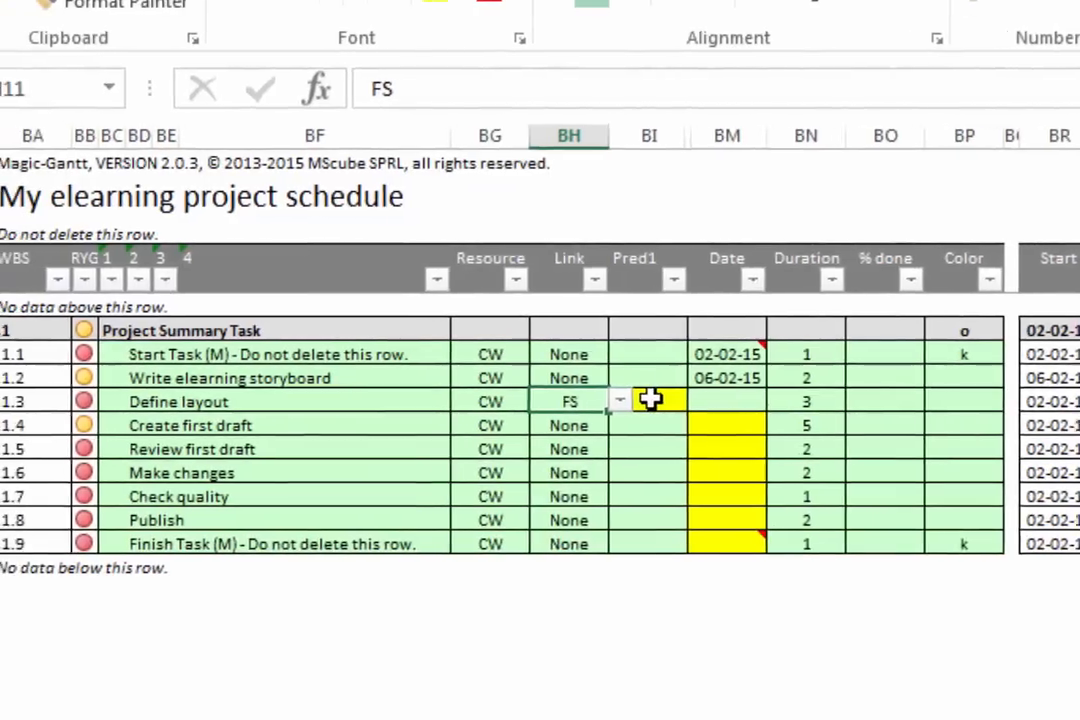
pyautogui.click(651, 399)
pyautogui.write('=')
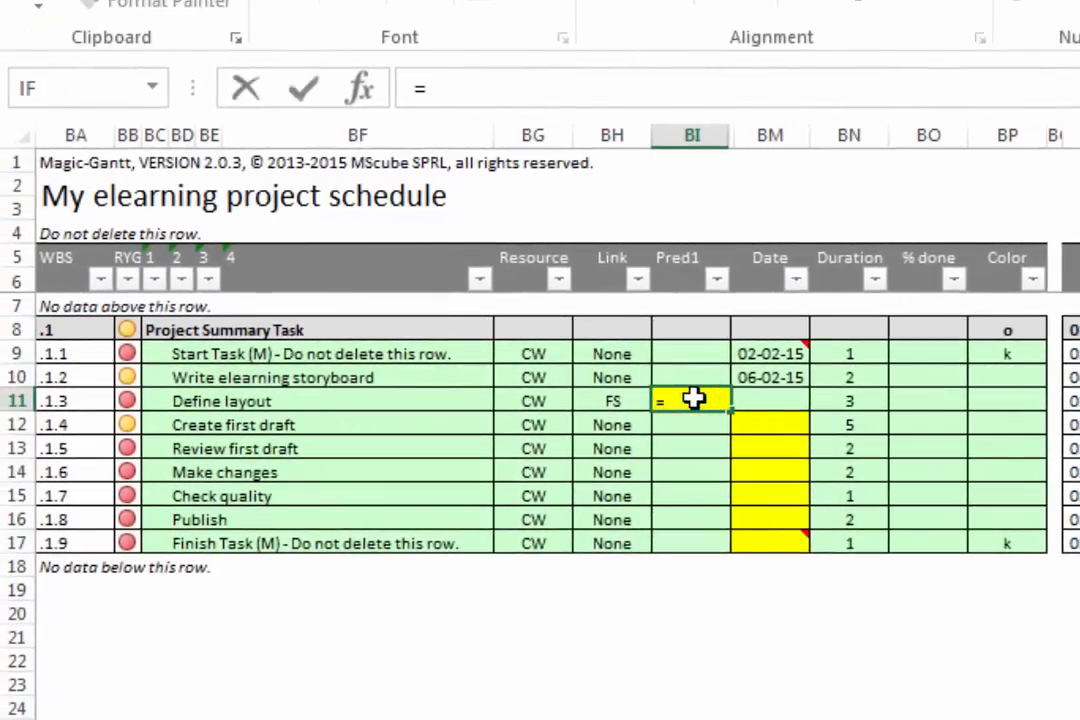
pyautogui.click(79, 377)
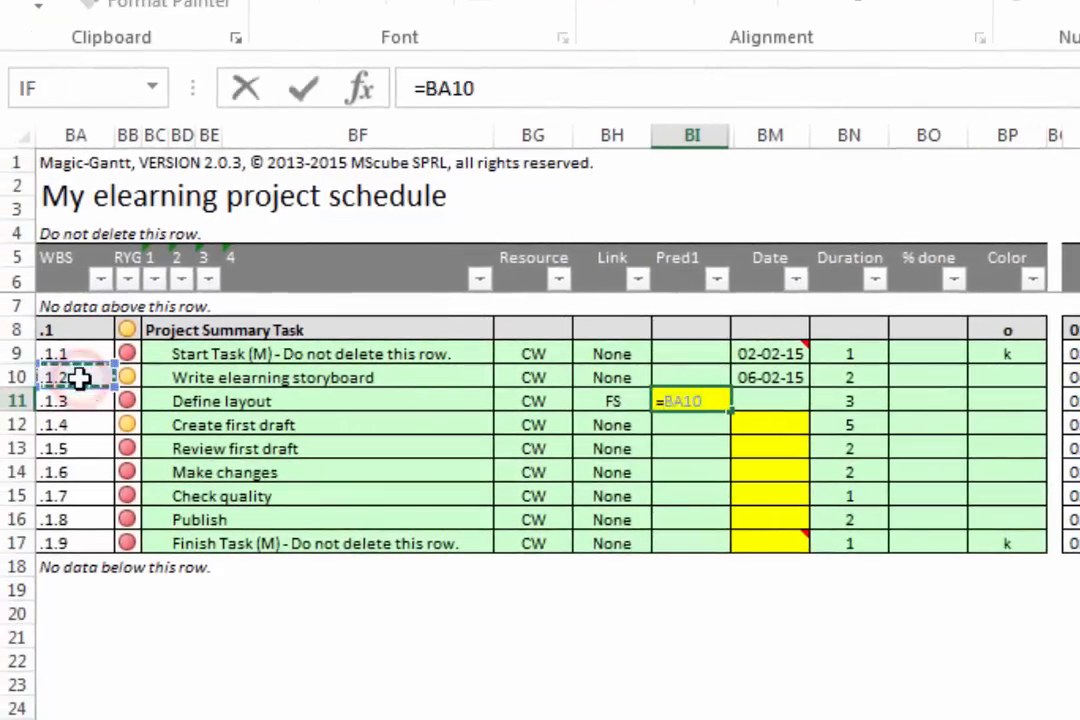
pyautogui.press('Return')
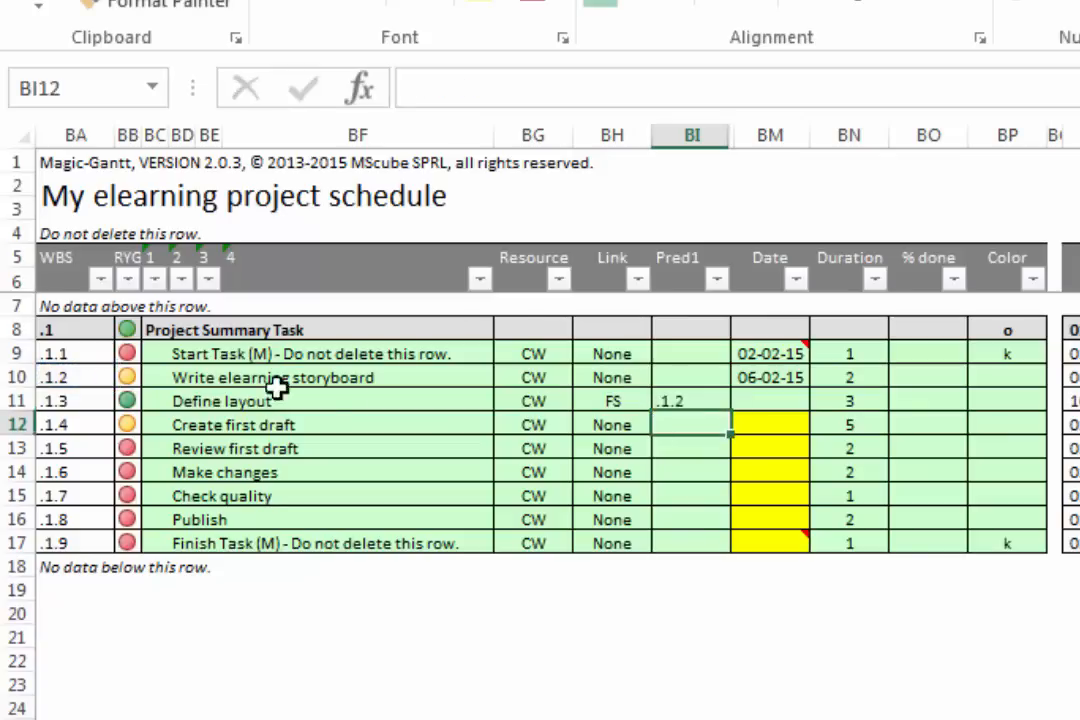
# Copy Define layout's Link and Pred1 cells down through the Finish Task row.
pyautogui.click(593, 402)
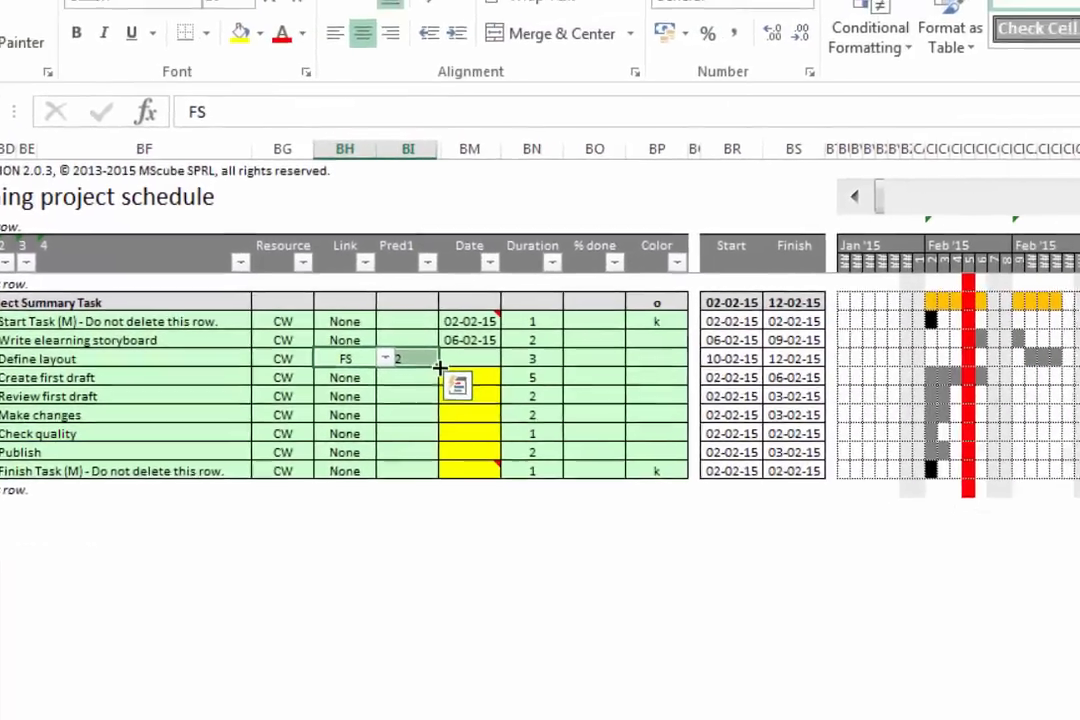
pyautogui.moveTo(576, 387); pyautogui.dragTo(570, 511)
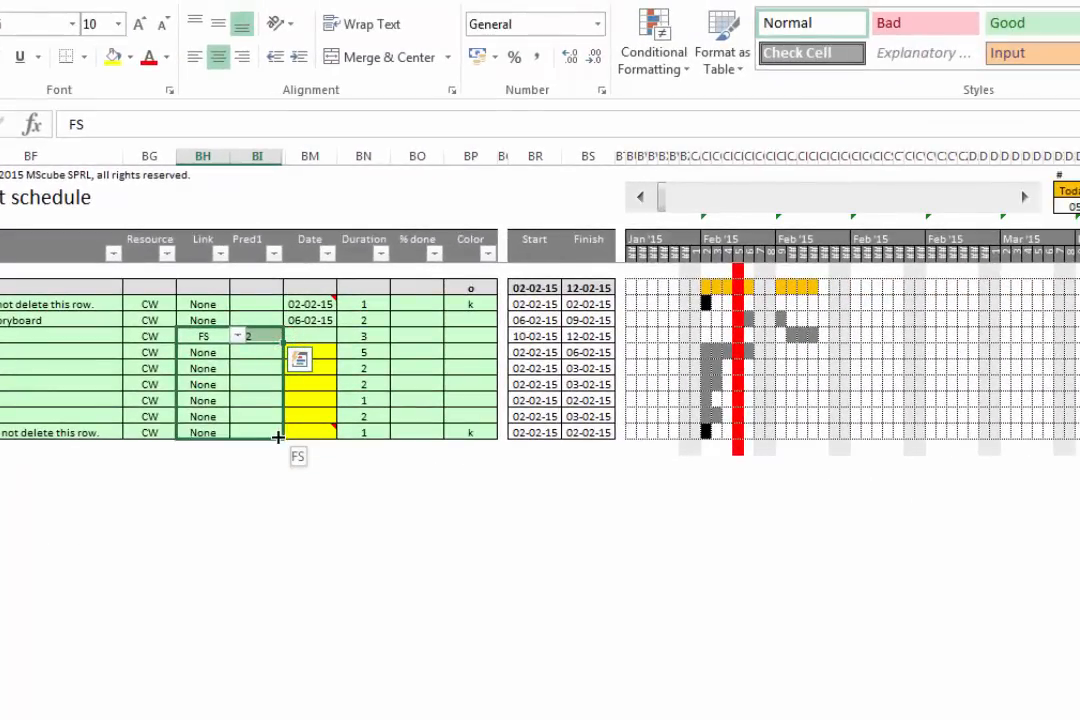
pyautogui.moveTo(278, 437); pyautogui.dragTo(278, 435)
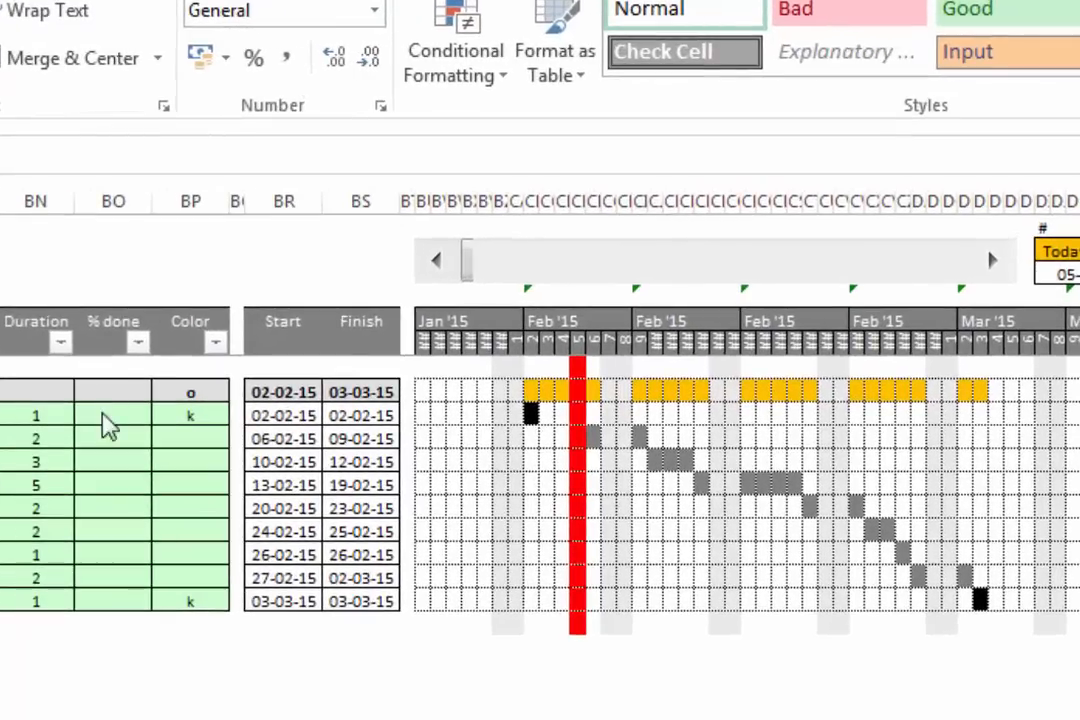
# Set % done to 100 for the Start Task and 50 for Write elearning storyboard, Define layout and Create first draft.
pyautogui.click(116, 415)
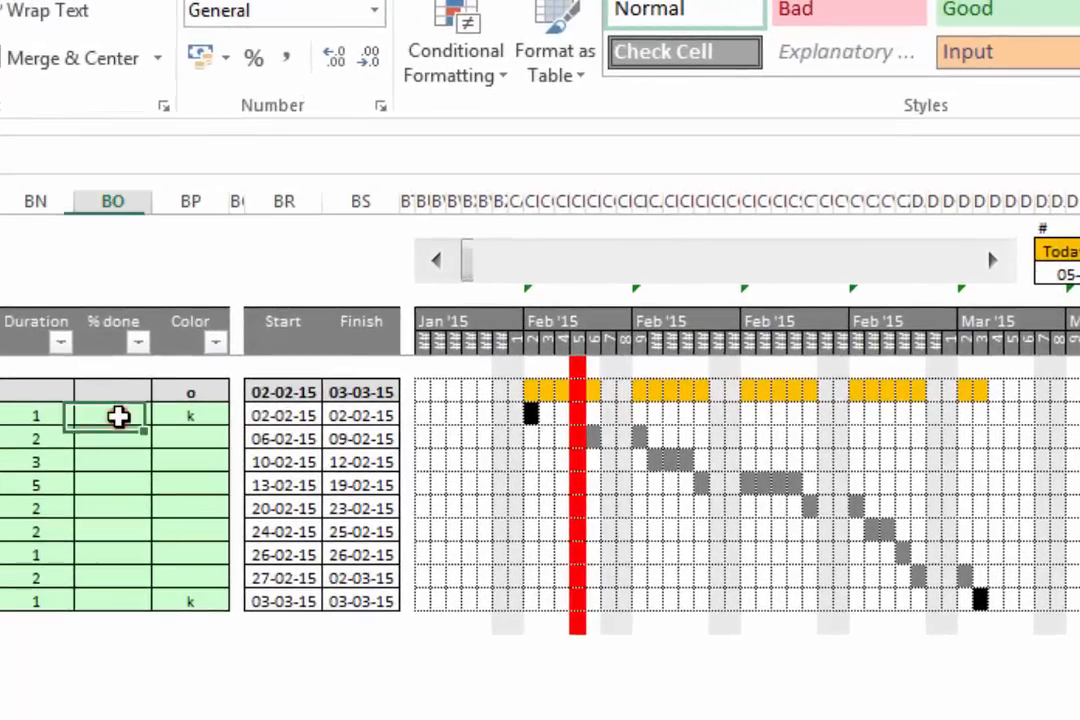
pyautogui.write('1')
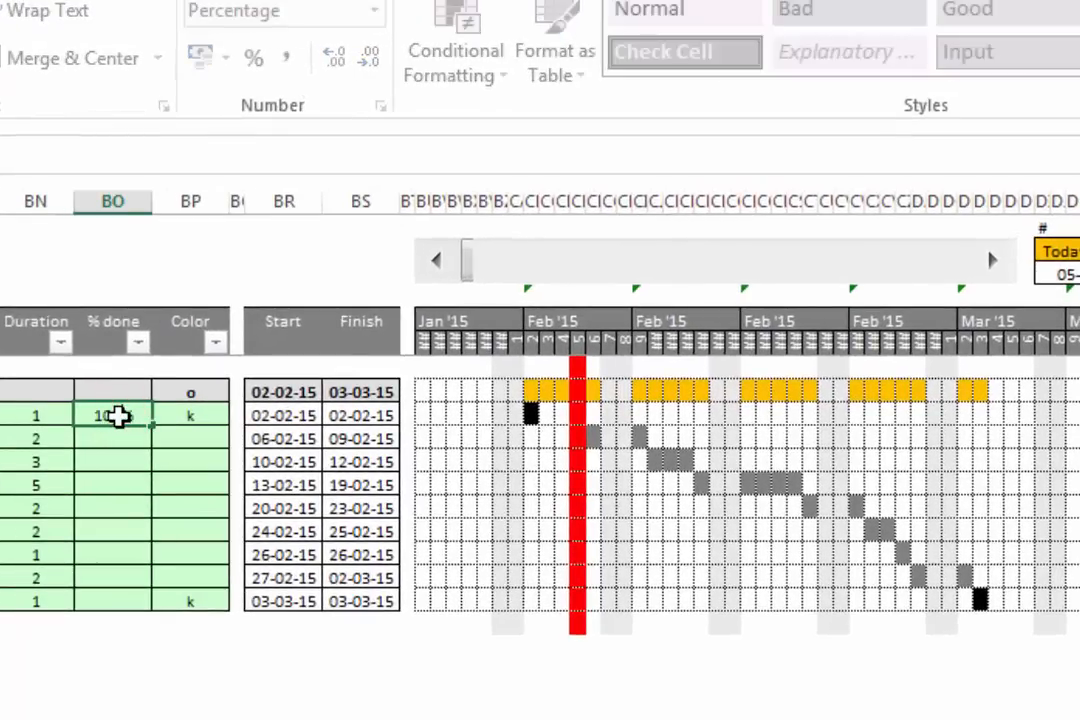
pyautogui.write('00')
pyautogui.press('Return')
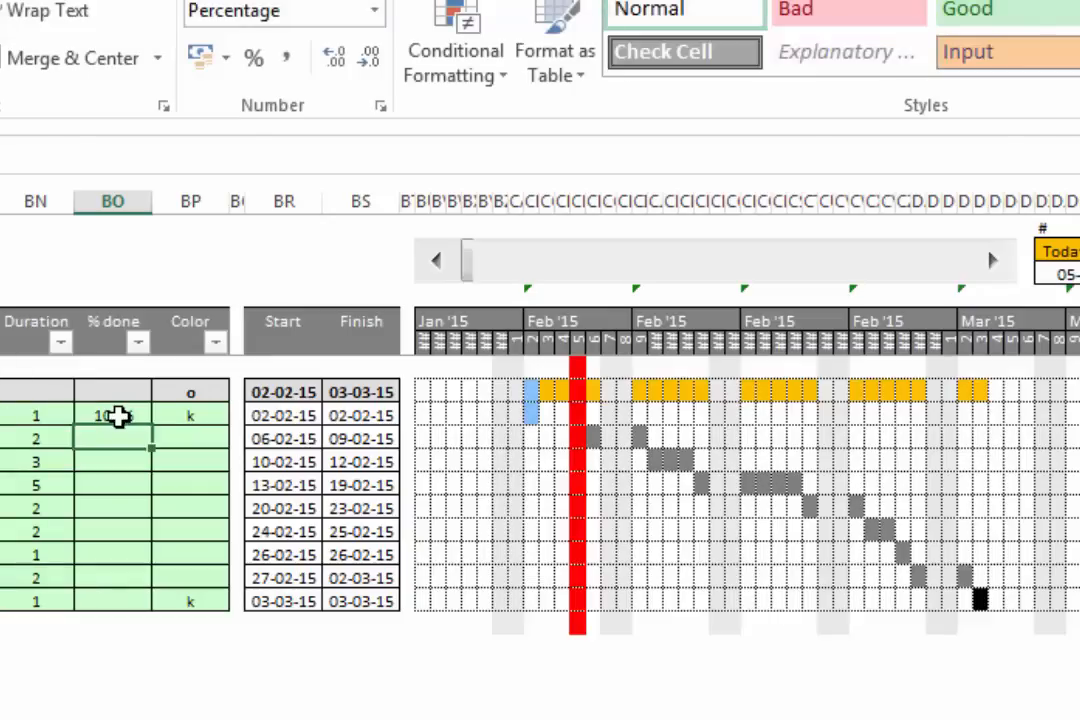
pyautogui.write('50')
pyautogui.press('Return')
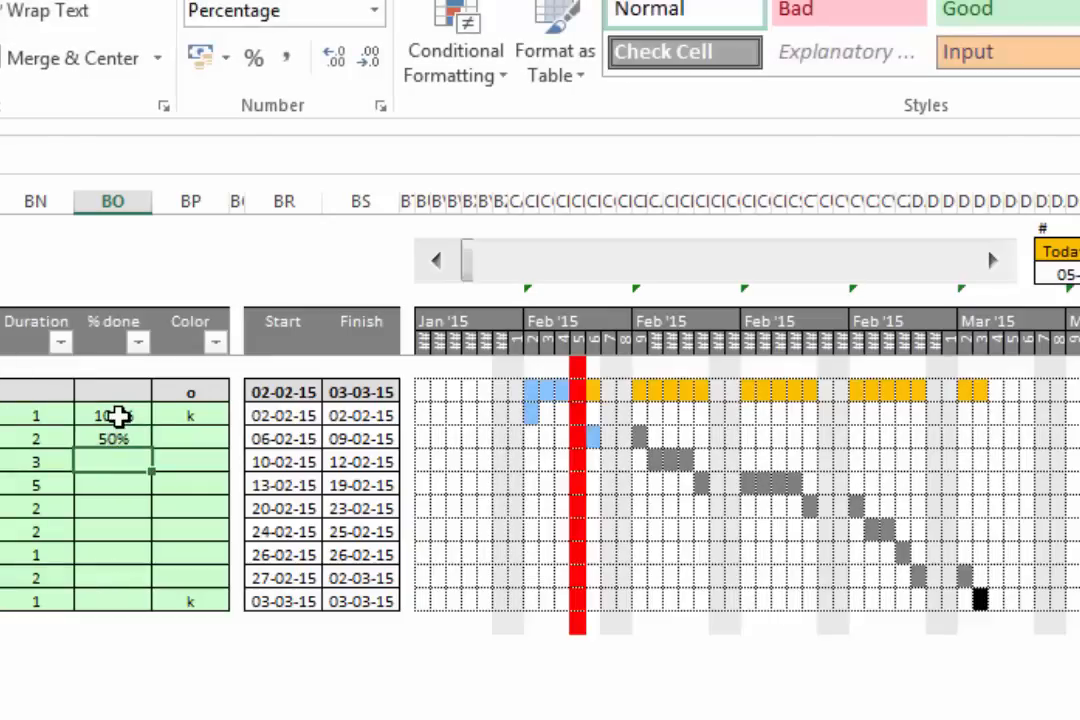
pyautogui.write('50')
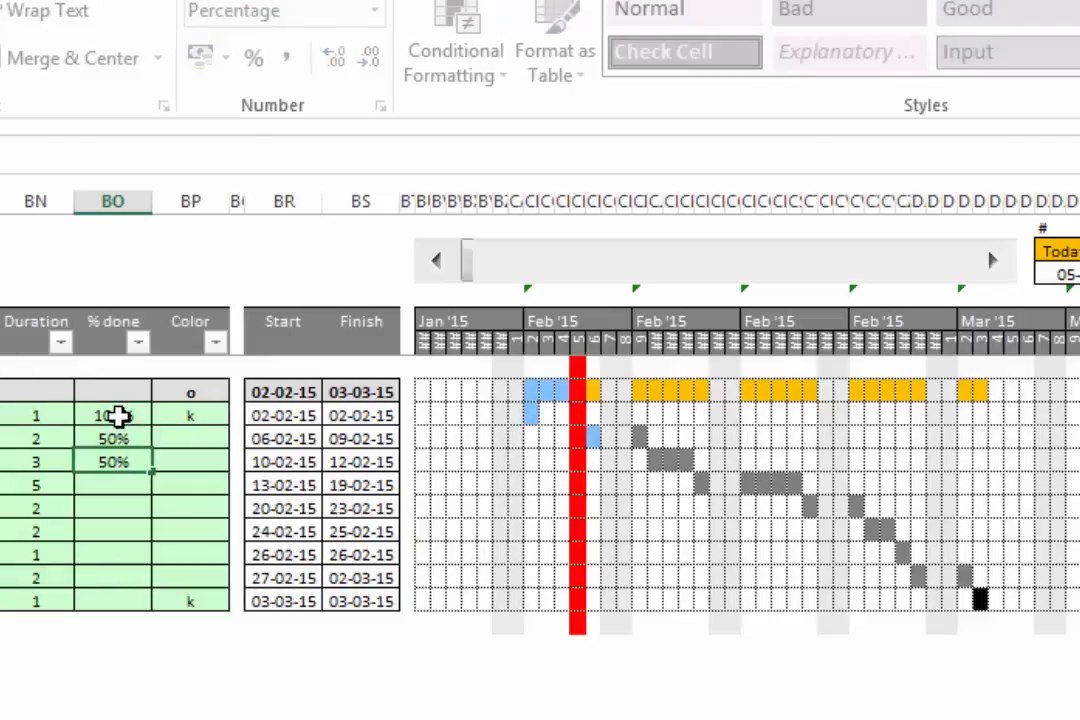
pyautogui.press('Return')
pyautogui.write('50')
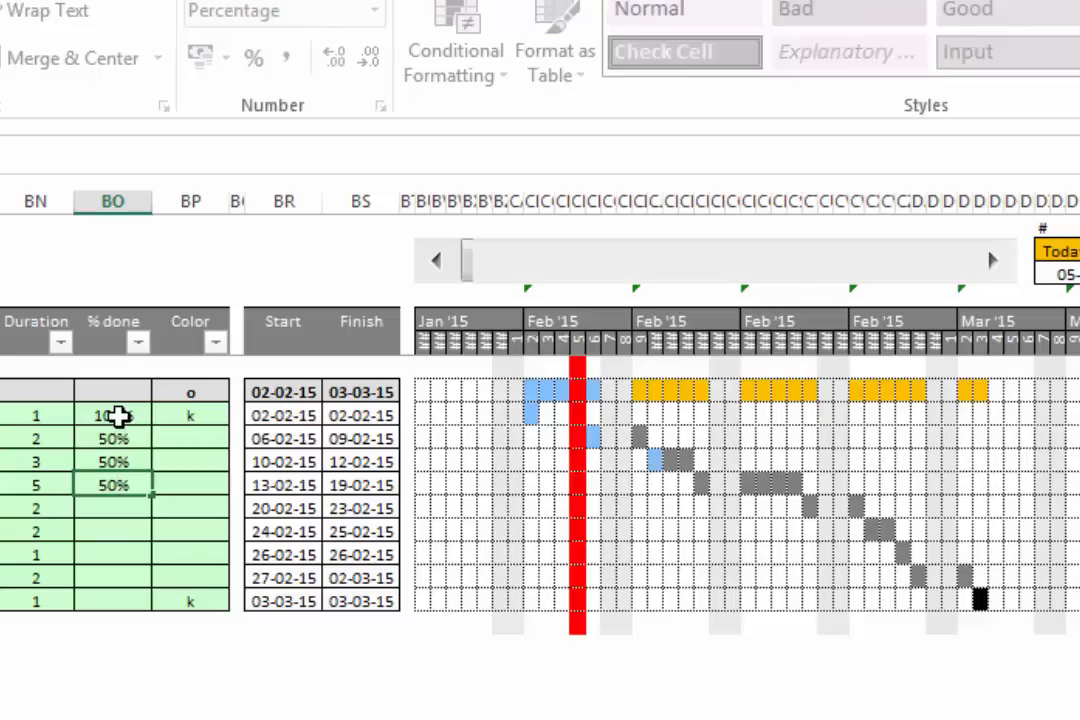
pyautogui.press('Return')
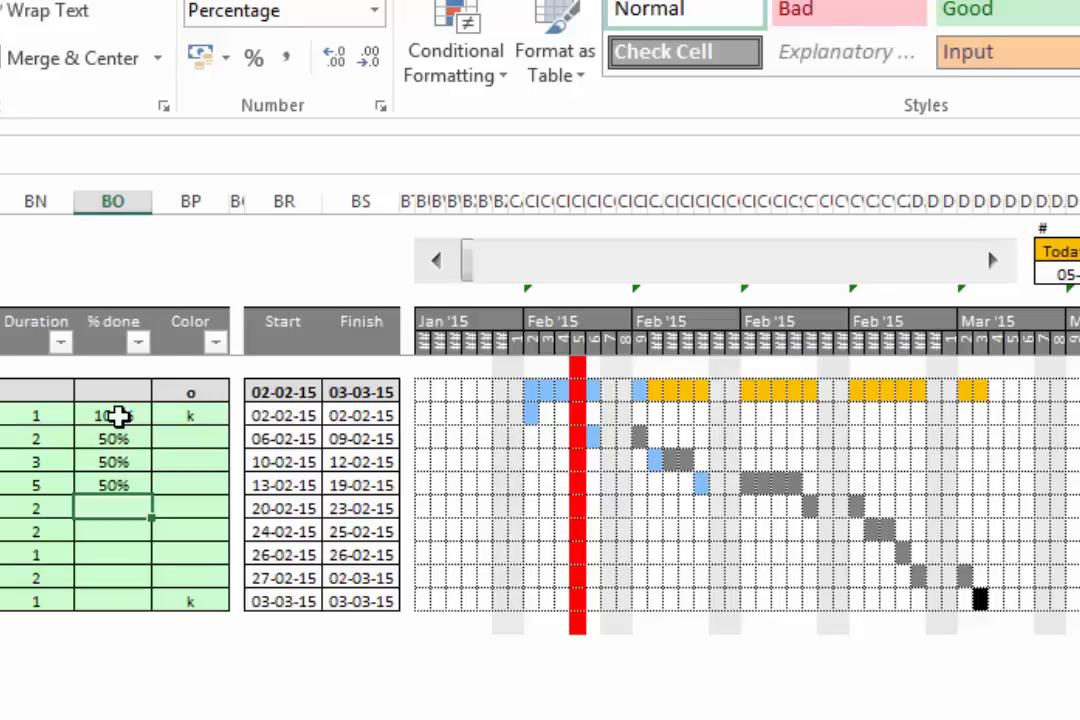
# Set the color of Review first draft to y and of Make changes to g.
pyautogui.click(190, 505)
pyautogui.click(207, 507)
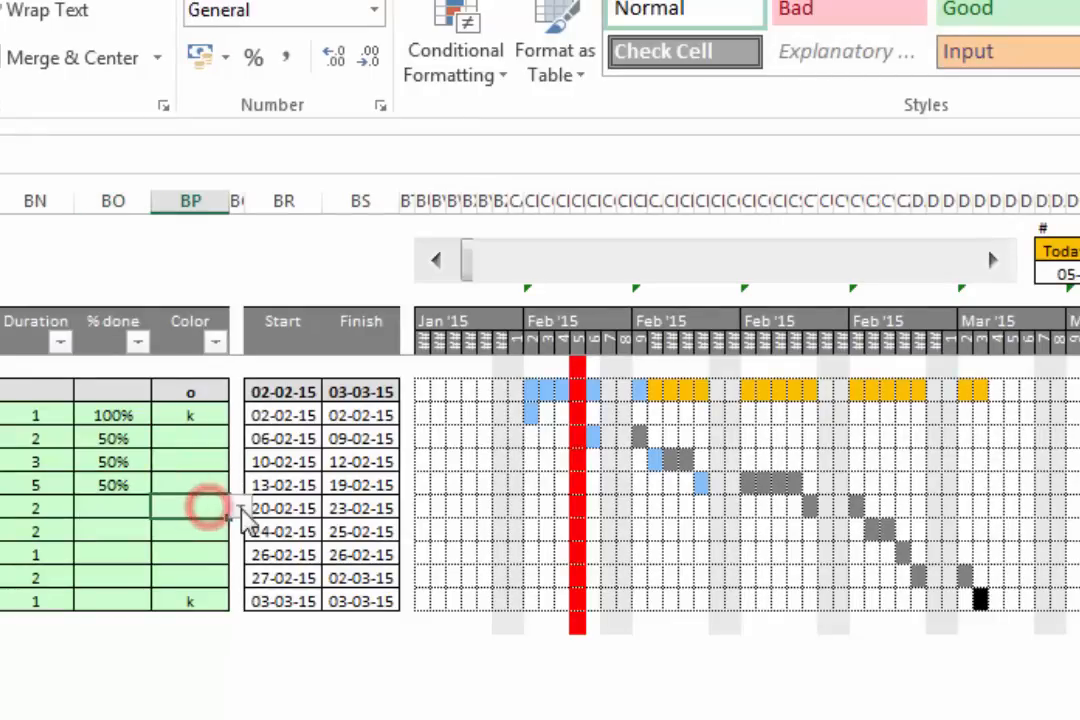
pyautogui.click(240, 507)
pyautogui.click(218, 540)
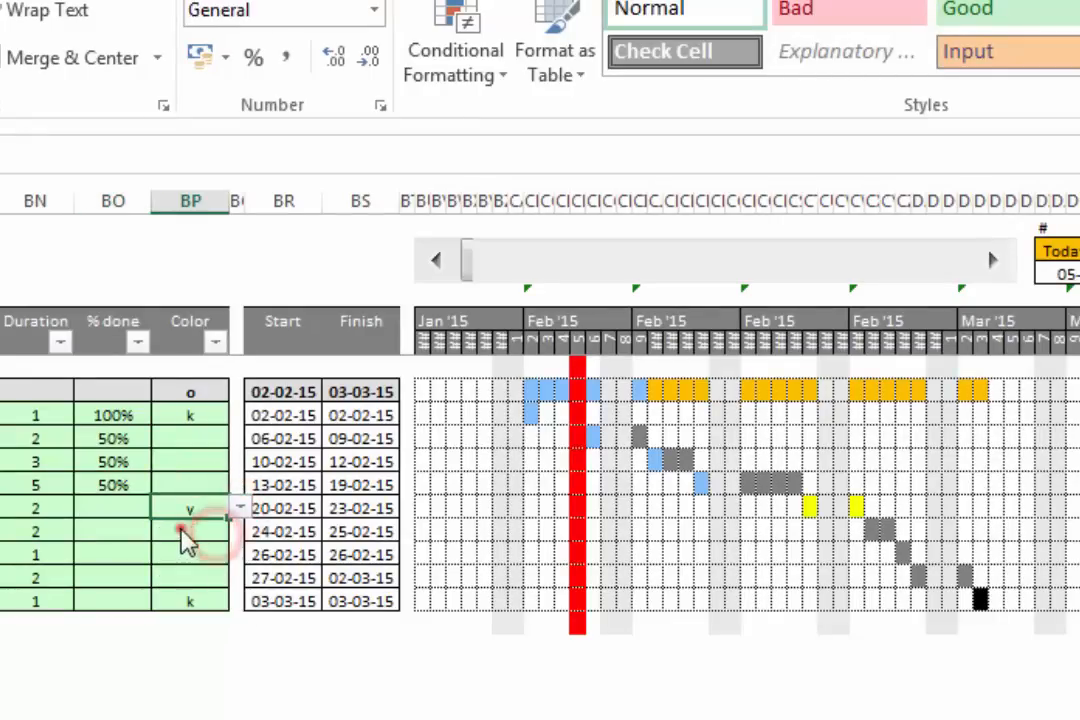
pyautogui.click(183, 531)
pyautogui.click(240, 530)
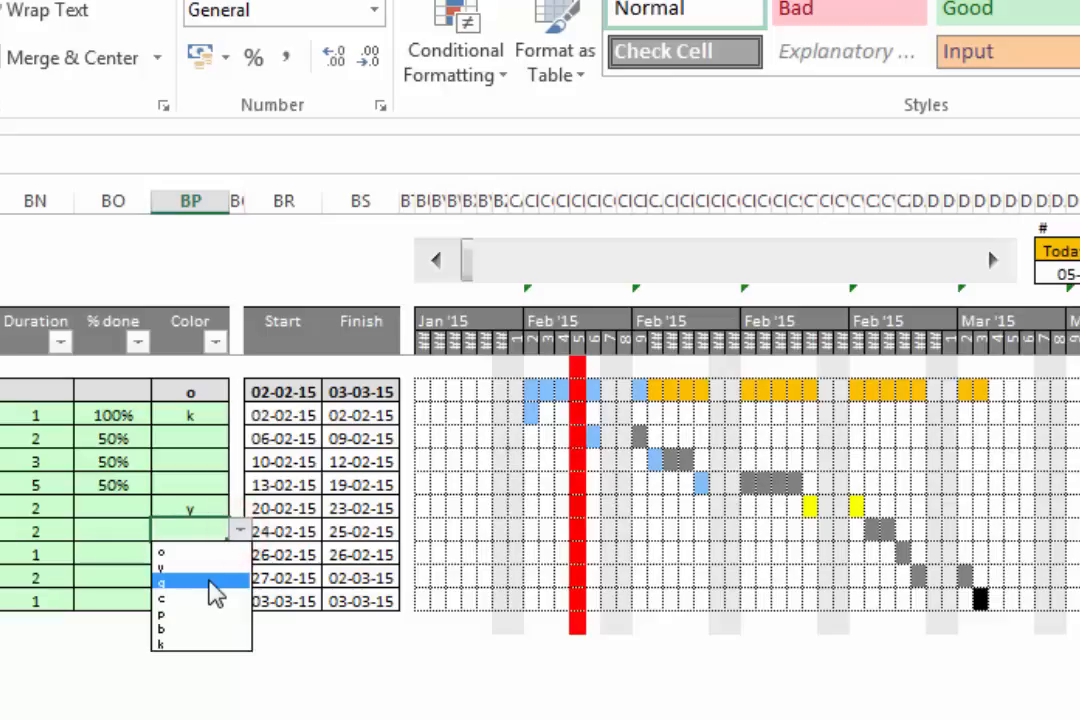
pyautogui.click(212, 580)
# Set the color of Check quality to c and of Publish to p.
pyautogui.click(188, 554)
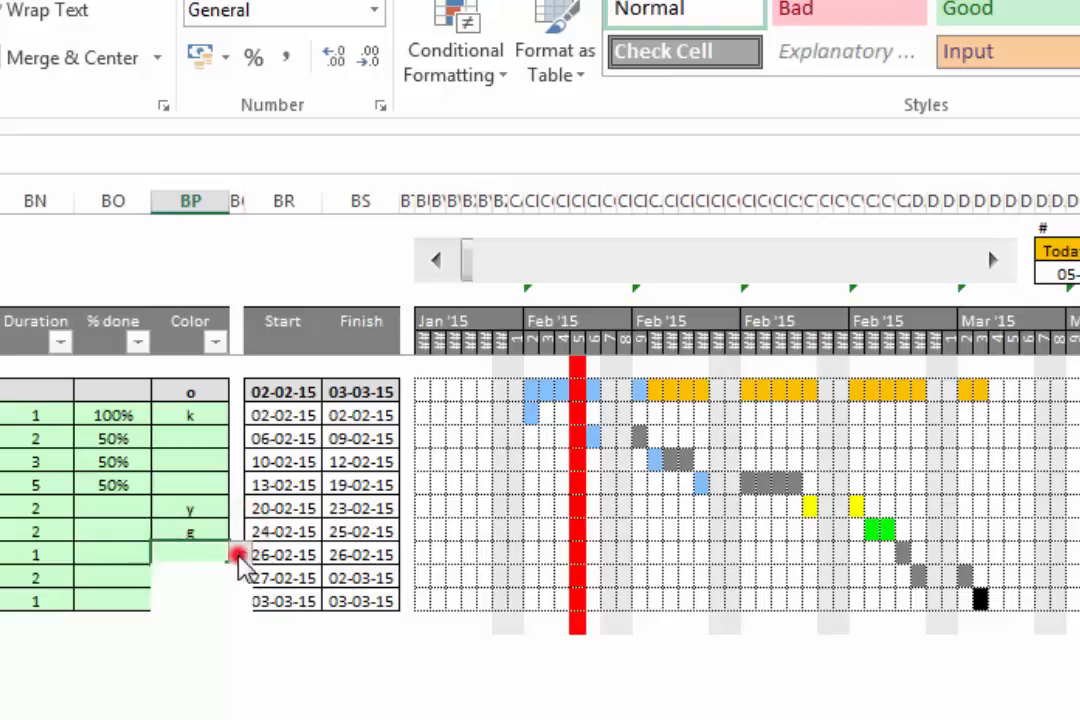
pyautogui.click(240, 554)
pyautogui.click(216, 628)
pyautogui.click(186, 578)
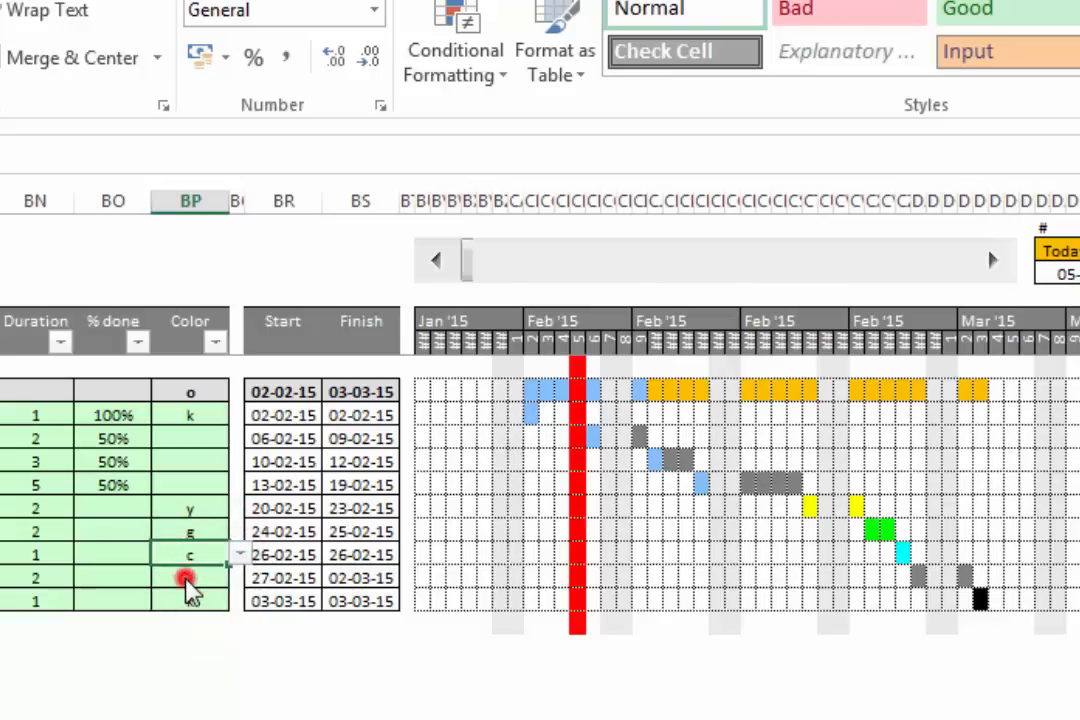
pyautogui.click(240, 577)
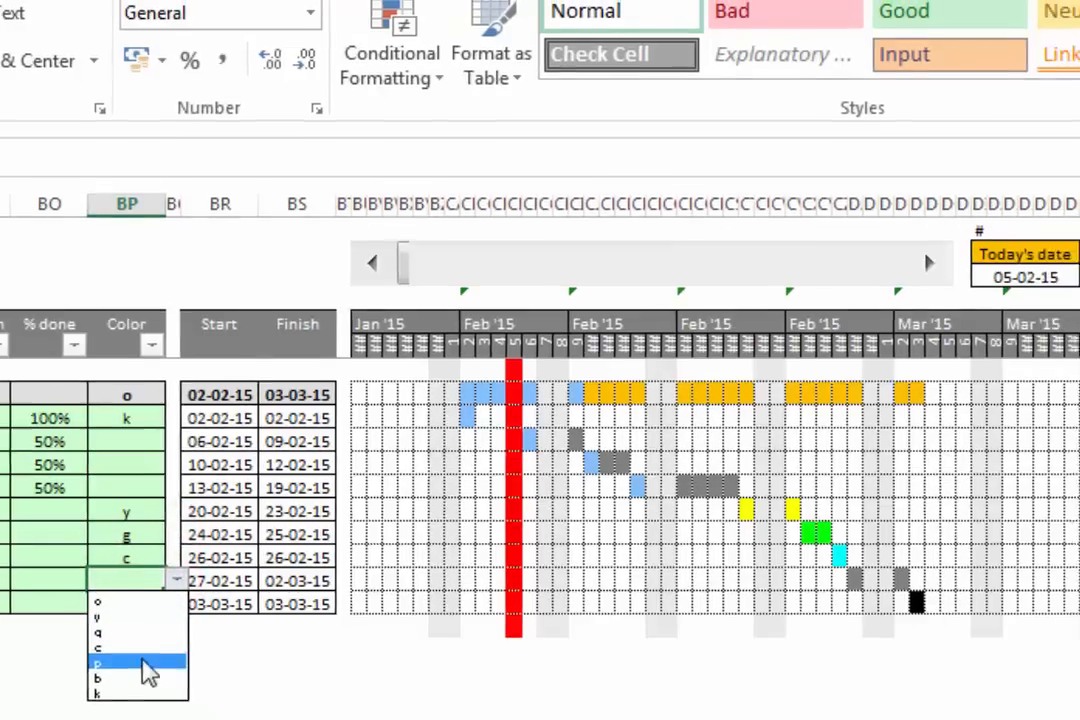
pyautogui.click(218, 660)
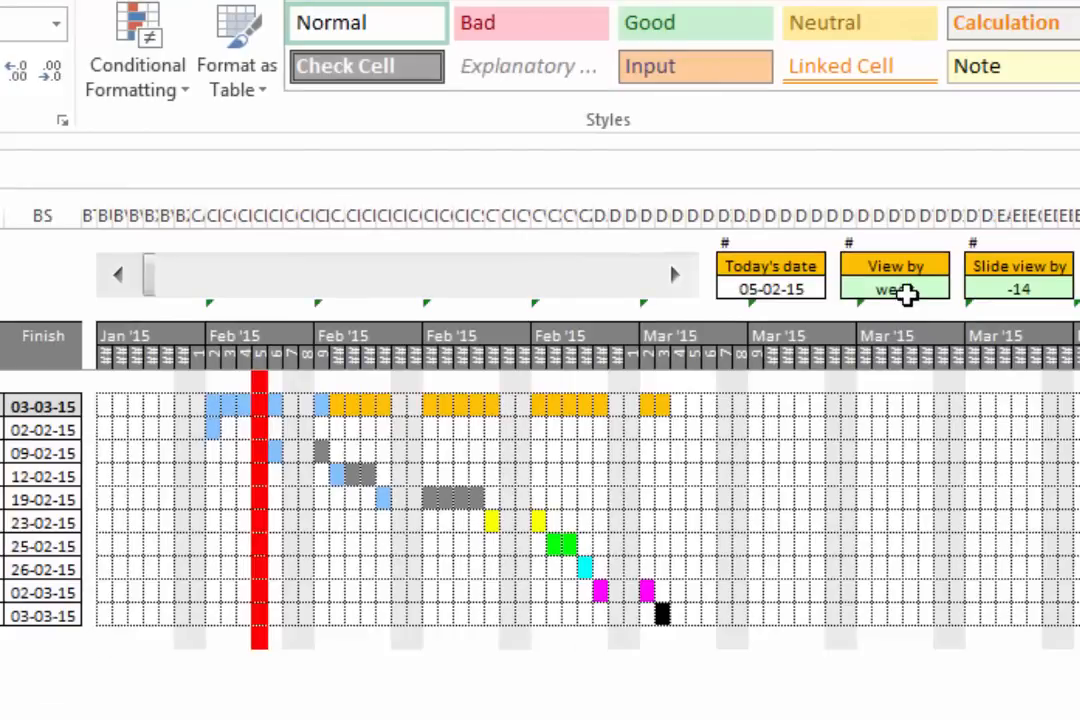
# Switch the Gantt chart's View by setting to month and return it to week.
pyautogui.click(905, 289)
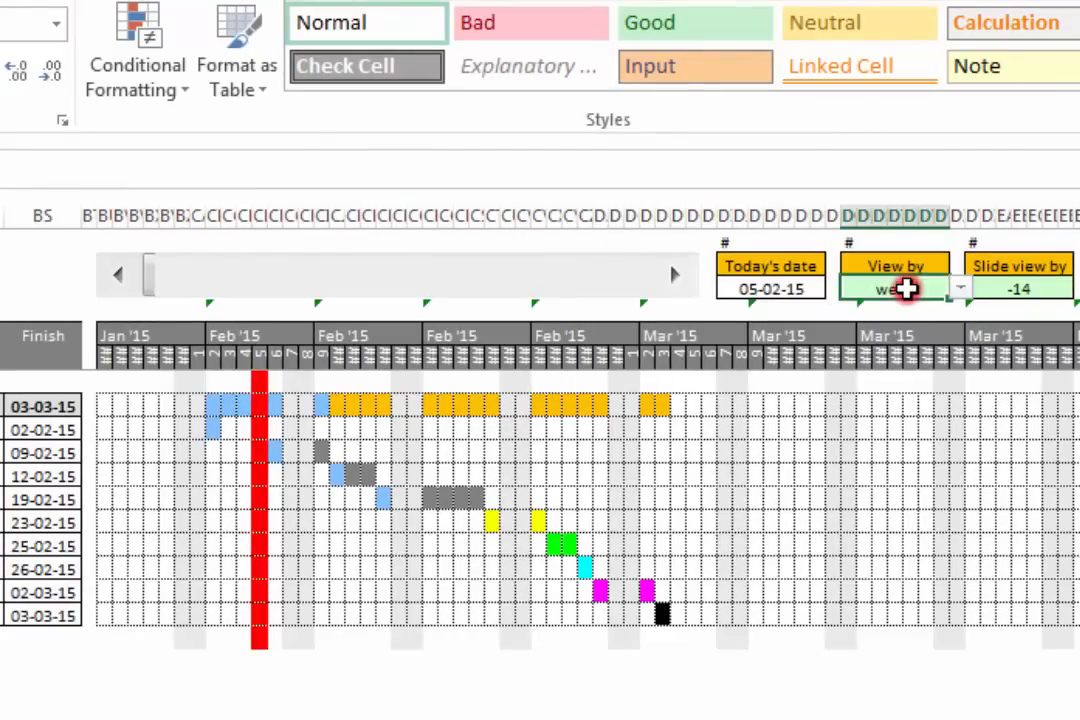
pyautogui.click(960, 289)
pyautogui.click(928, 322)
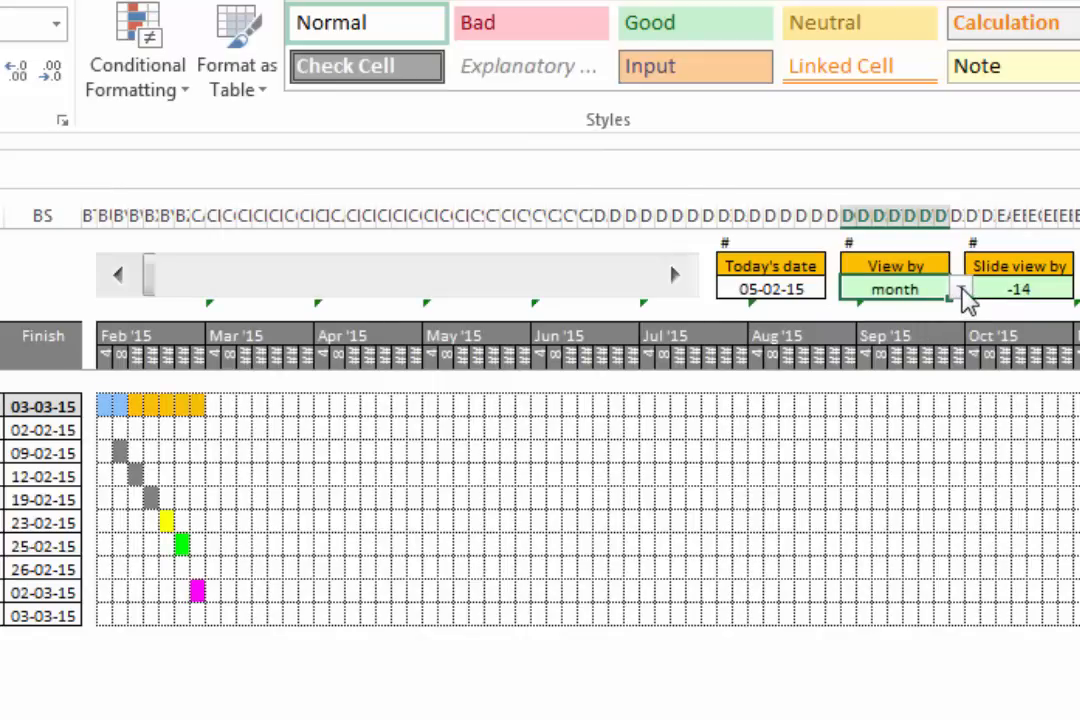
pyautogui.click(960, 289)
pyautogui.click(878, 310)
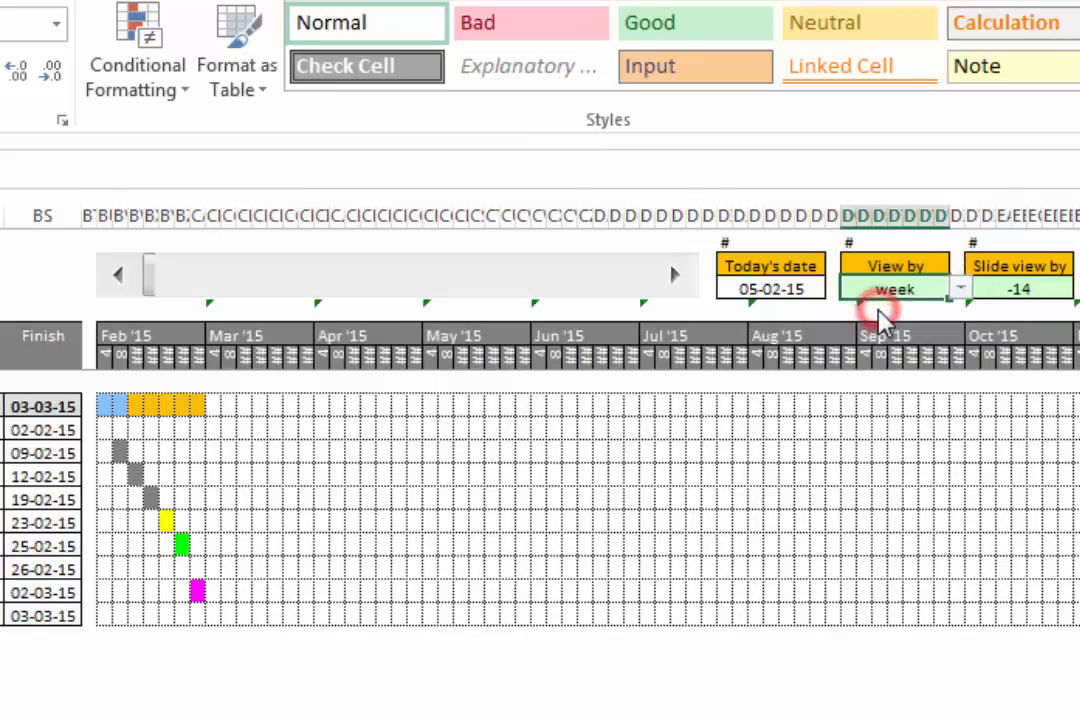
# Slide the Gantt chart timeline forward in time and back to its starting weeks.
pyautogui.click(684, 279)
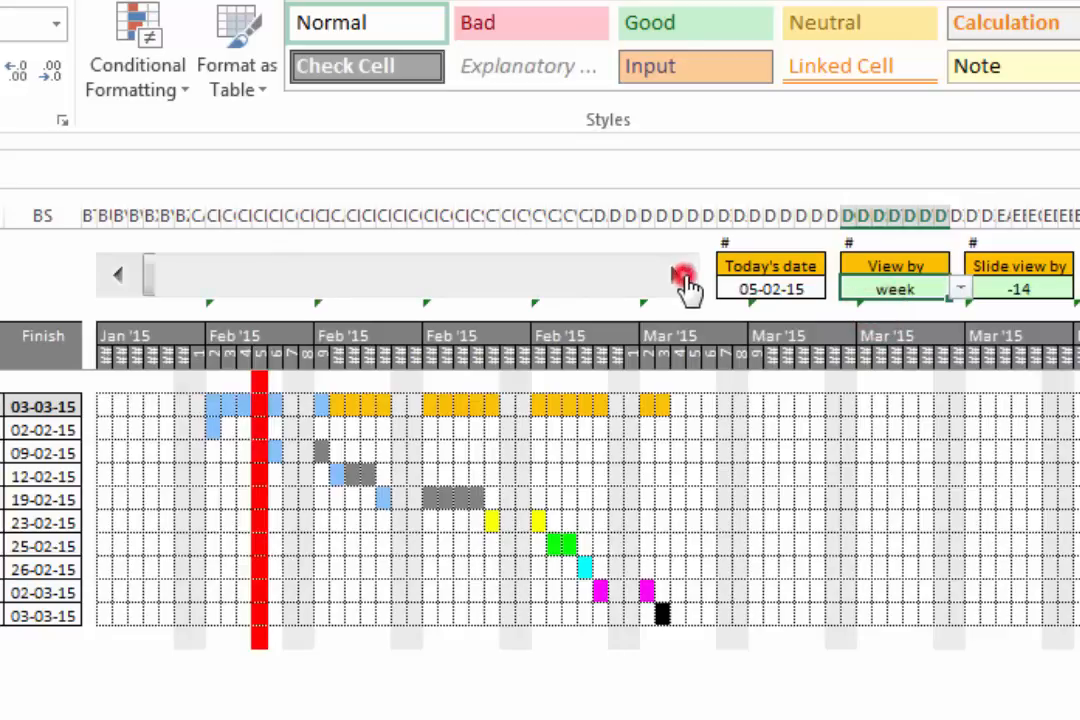
pyautogui.click(684, 279)
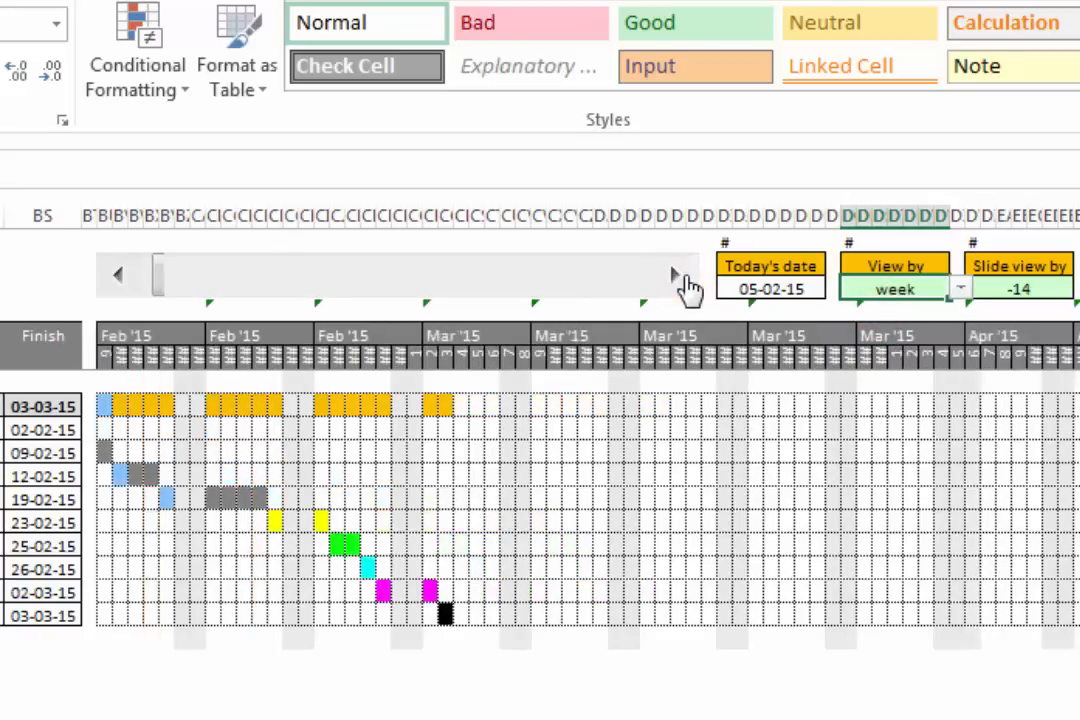
pyautogui.click(119, 276)
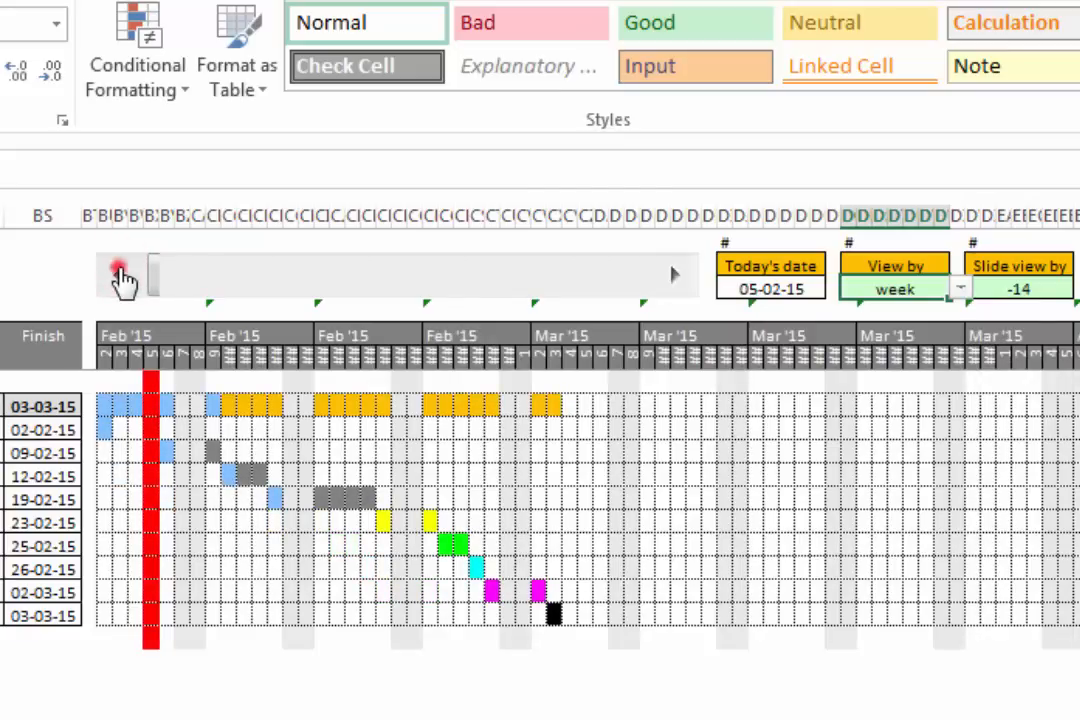
pyautogui.click(119, 276)
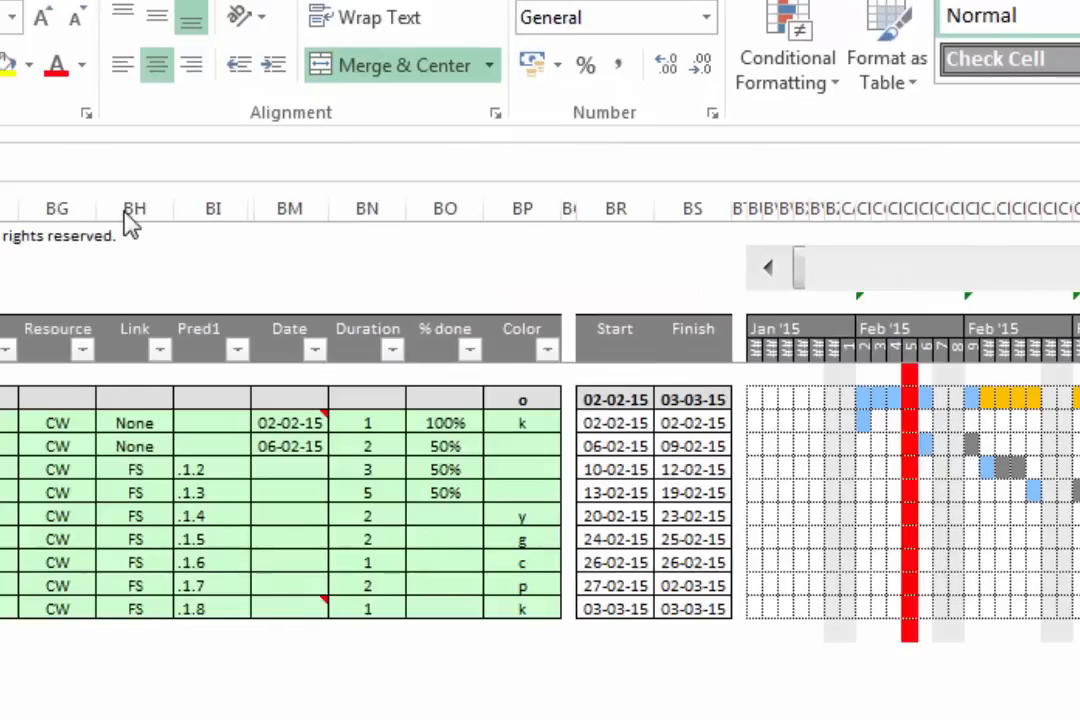
# Insert a new column between Resource and Link in the task table and give it the header Cost.
pyautogui.click(134, 212)
pyautogui.rightClick(137, 216)
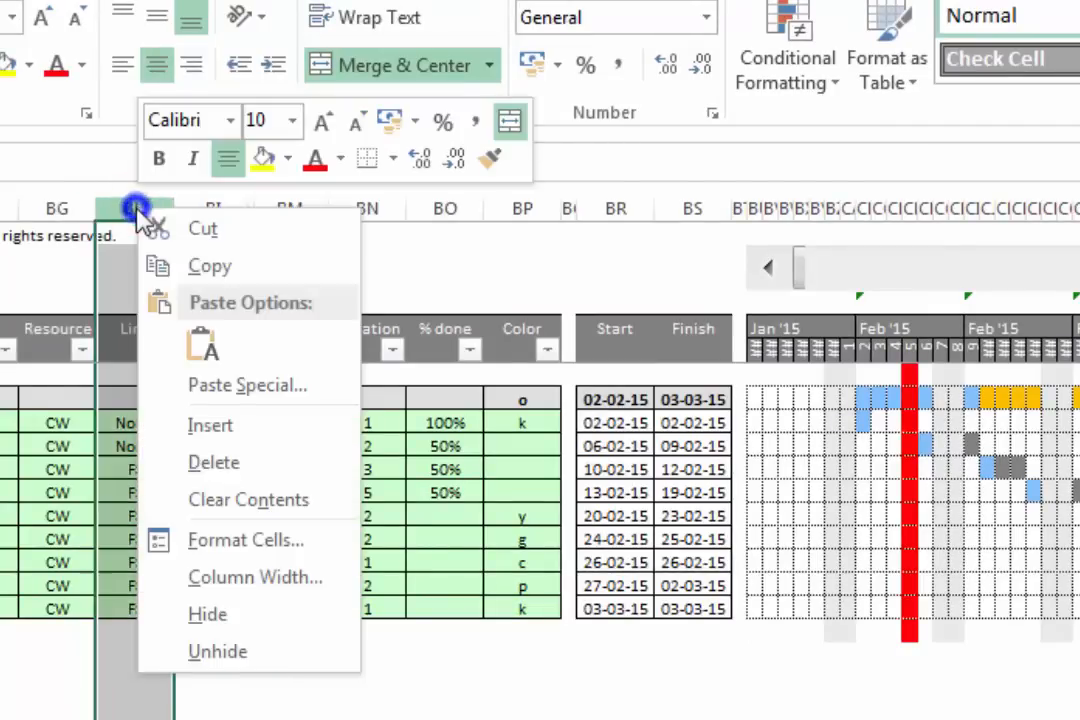
pyautogui.click(226, 426)
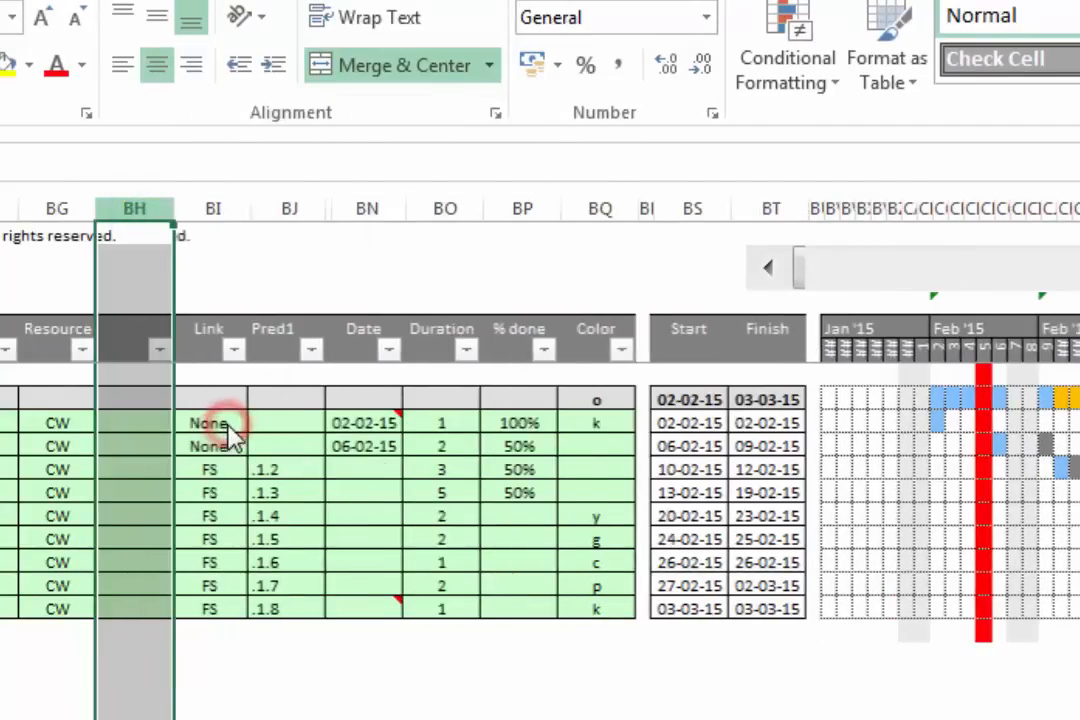
pyautogui.click(113, 322)
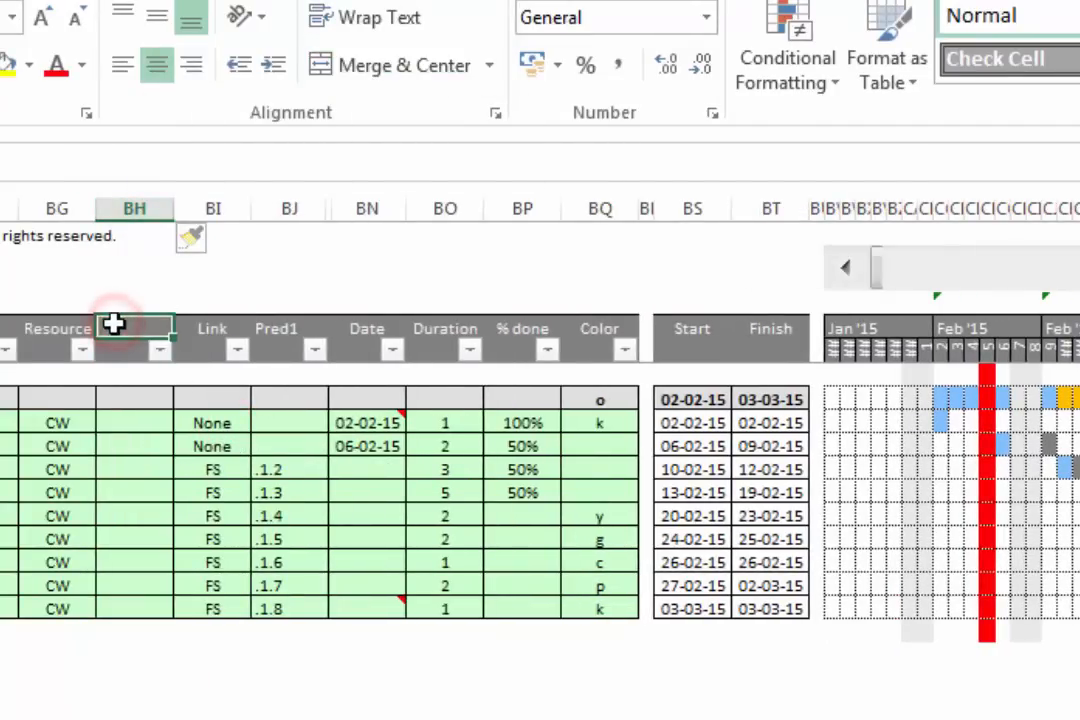
pyautogui.write('Cost')
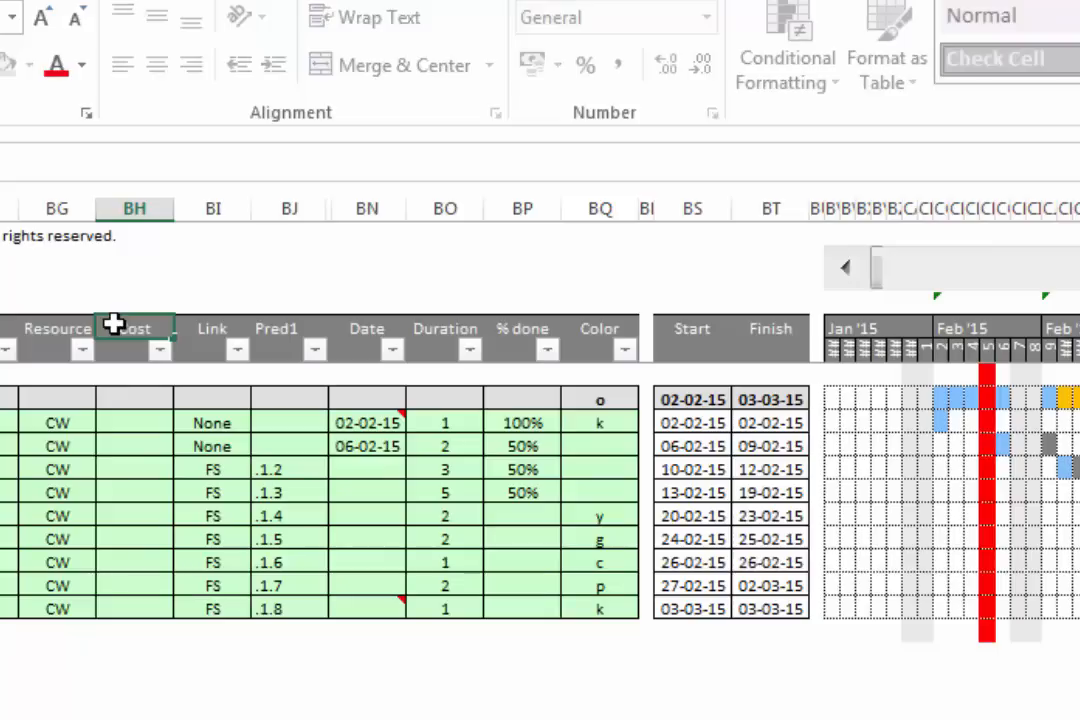
pyautogui.press('Return')
# Enter a cost of 100 for Start Task and for Write elearning storyboard.
pyautogui.click(128, 418)
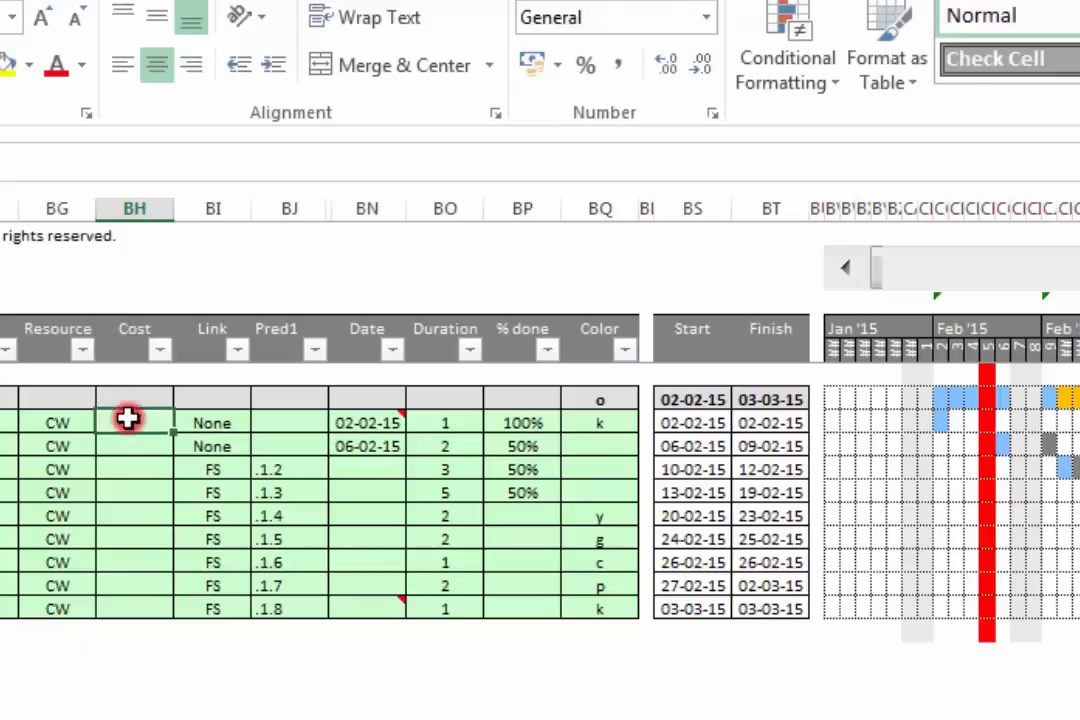
pyautogui.write('0')
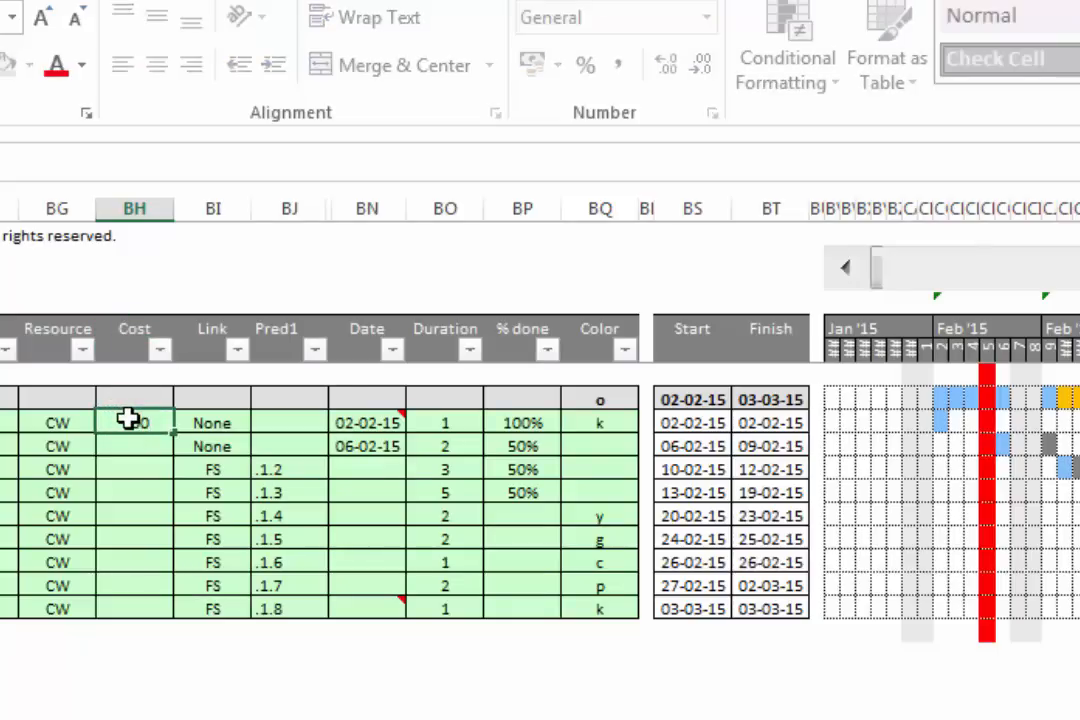
pyautogui.press('Return')
pyautogui.write('100')
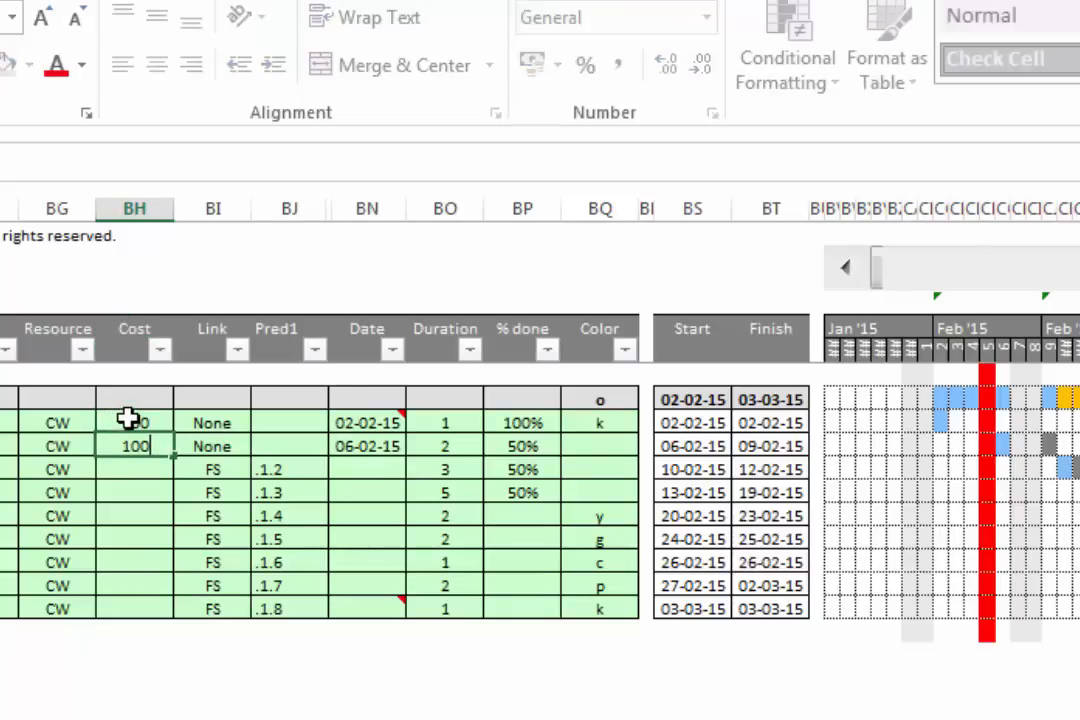
pyautogui.press('Return')
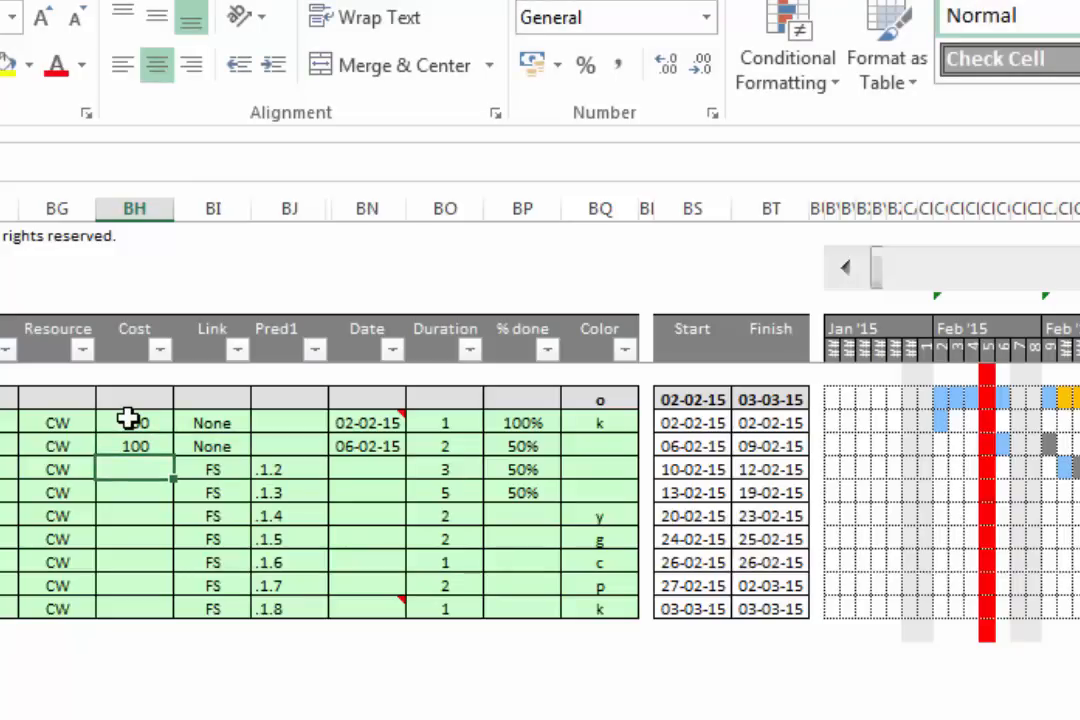
# Set the print area to the whole schedule with its Gantt chart, from cell BA1 down through row 18.
pyautogui.click(880, 268)
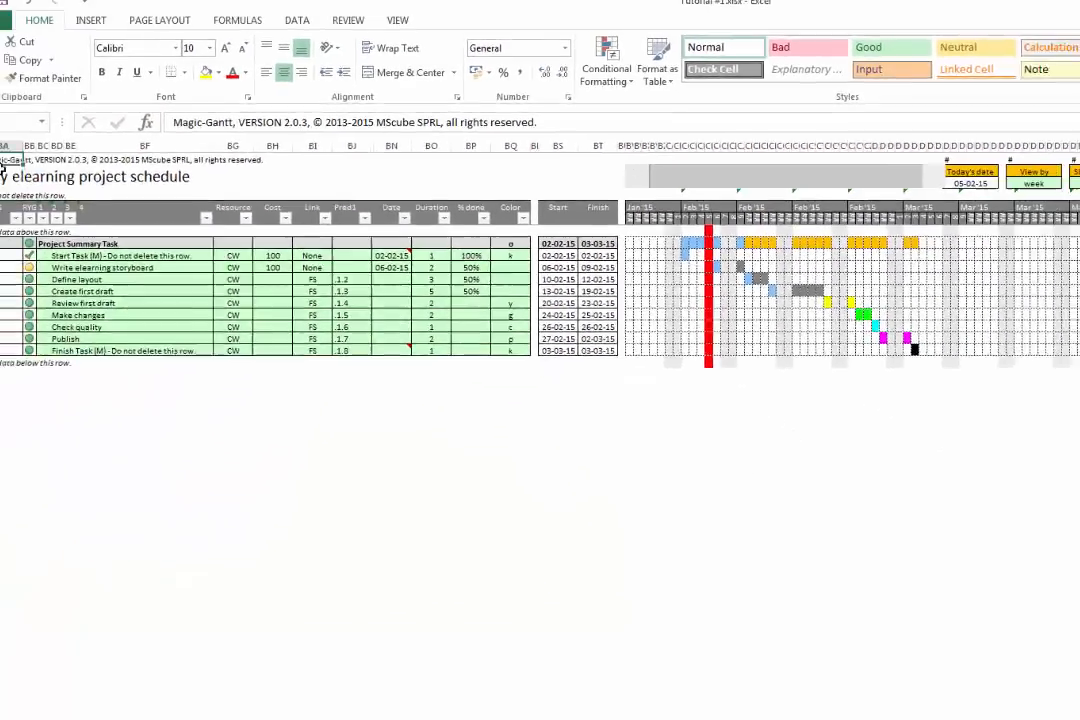
pyautogui.moveTo(40, 150); pyautogui.dragTo(1053, 331)
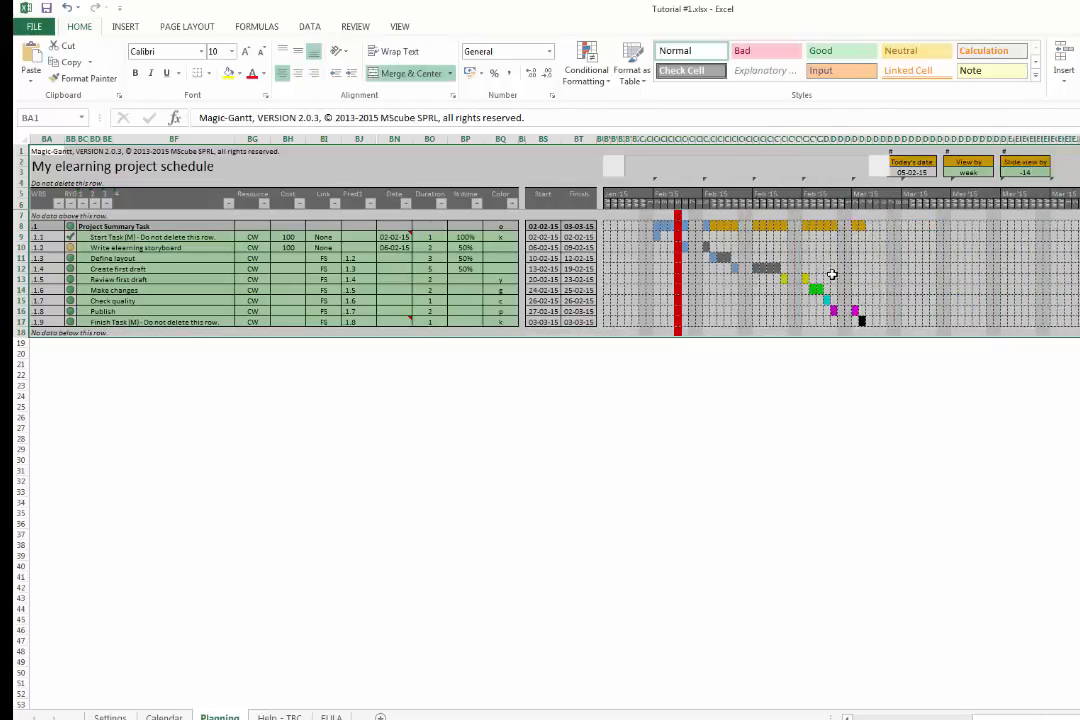
pyautogui.click(178, 30)
pyautogui.click(232, 66)
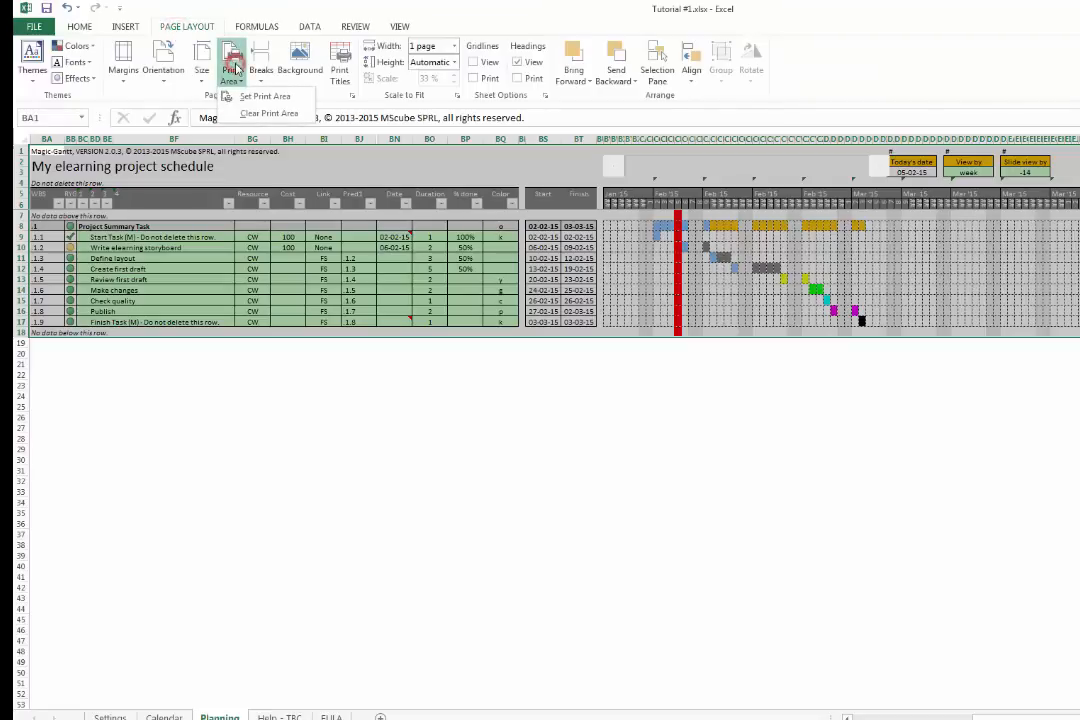
pyautogui.click(245, 96)
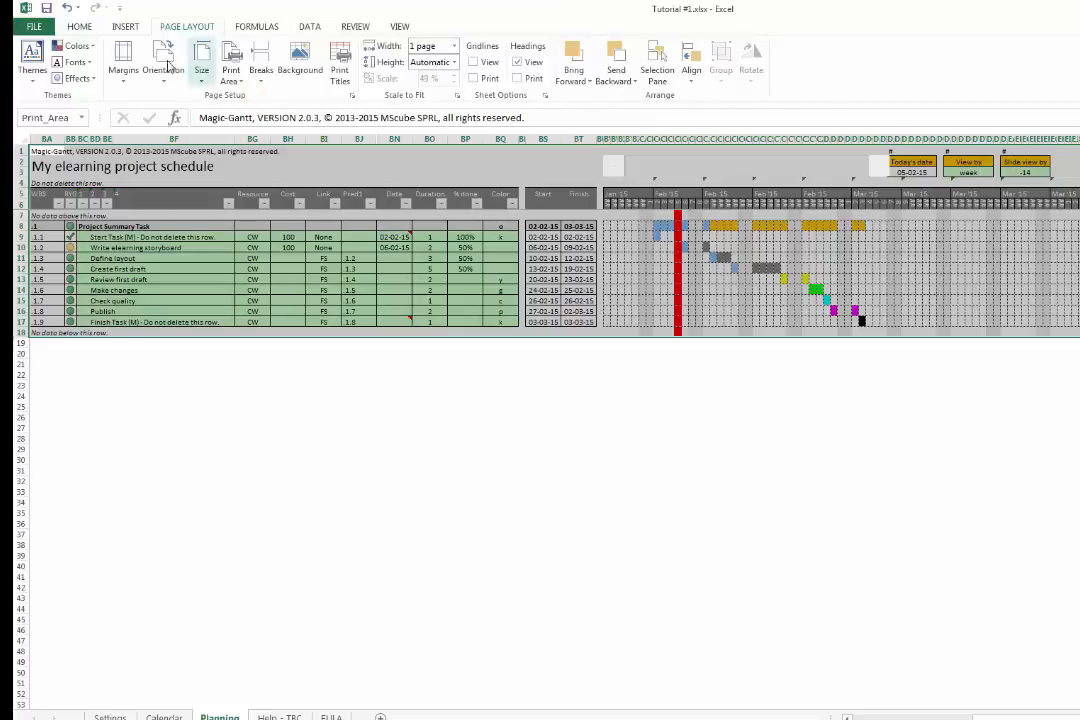
# Open the workbook's file management view.
pyautogui.click(33, 26)
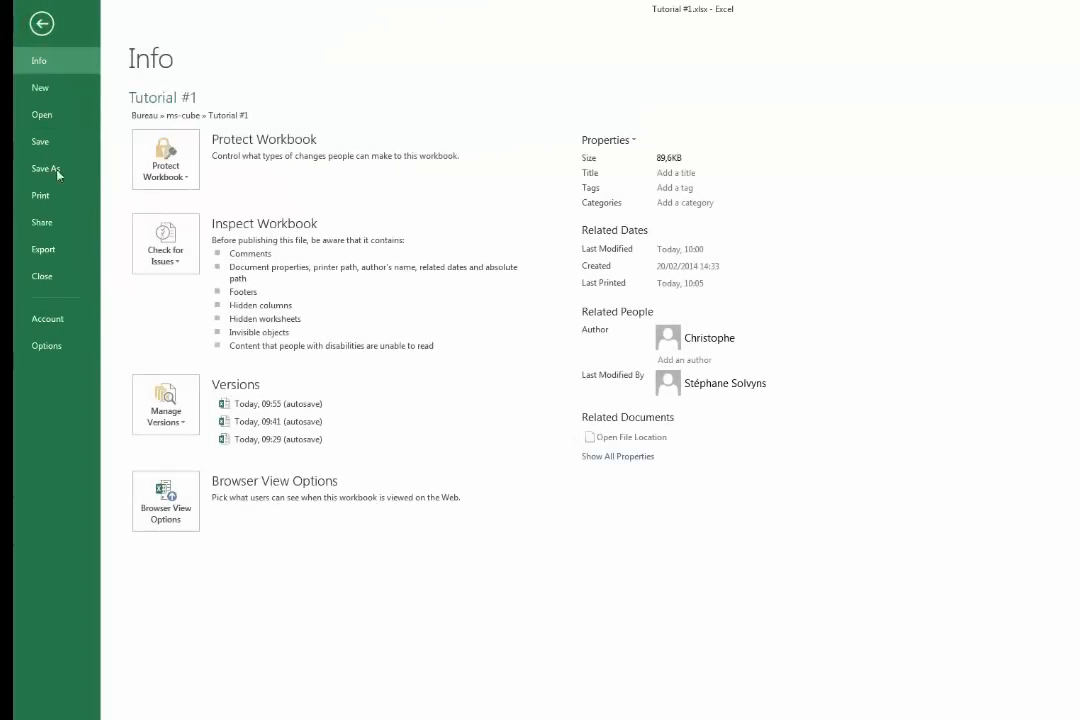